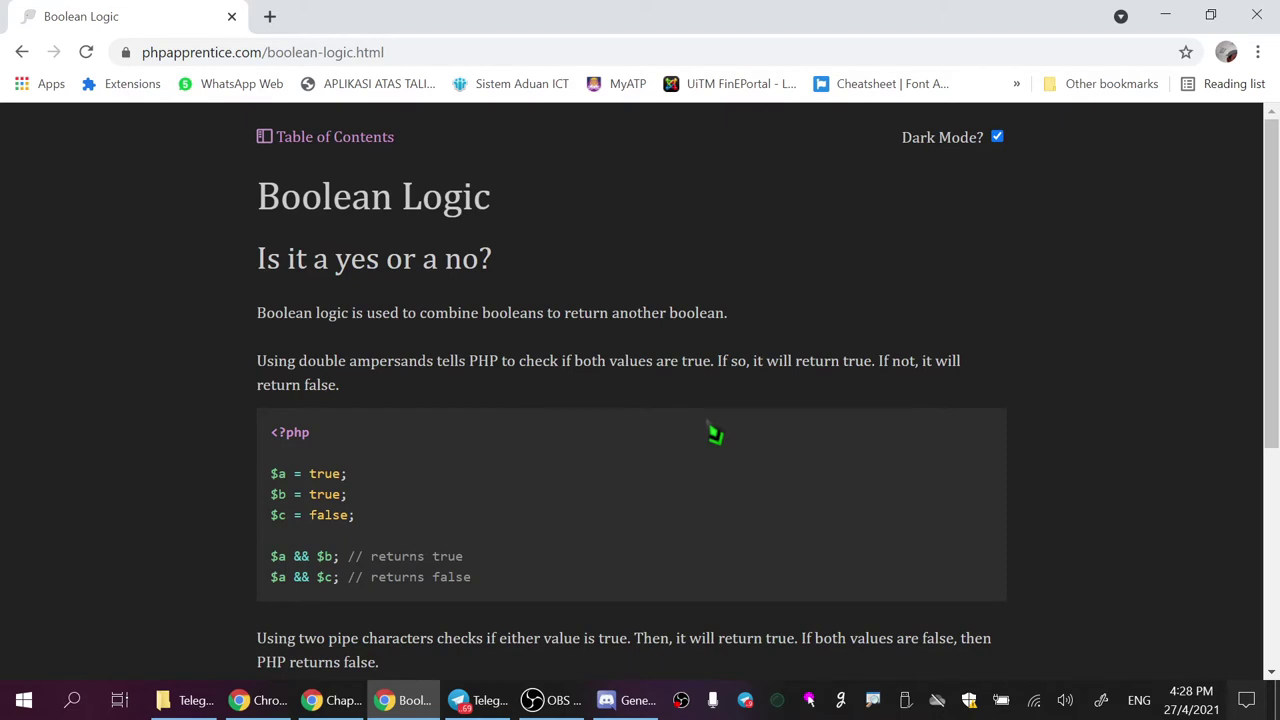
Advance to the Conditionals lesson, skim its if, switch and ternary examples to the end, and continue to the Loops lesson.
{"action": "key", "text": "Right"}
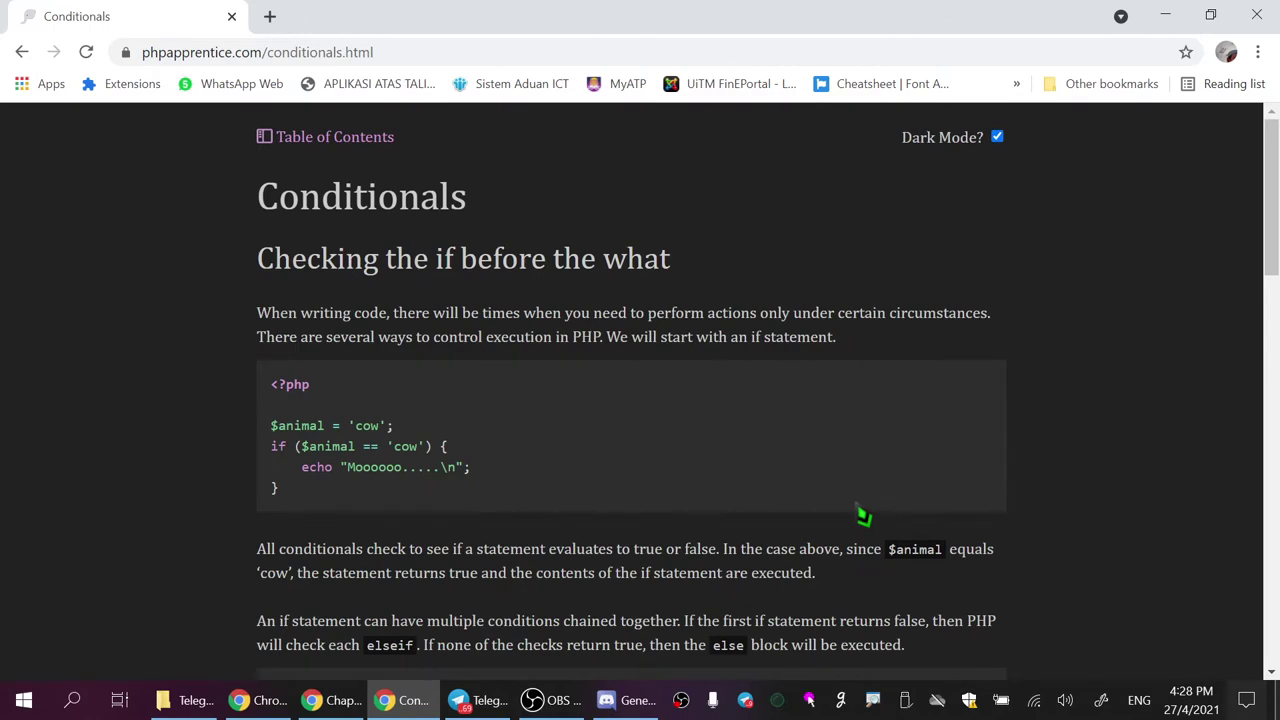
{"action": "scroll", "coordinate": [863, 515], "scroll_direction": "down", "scroll_amount": 15}
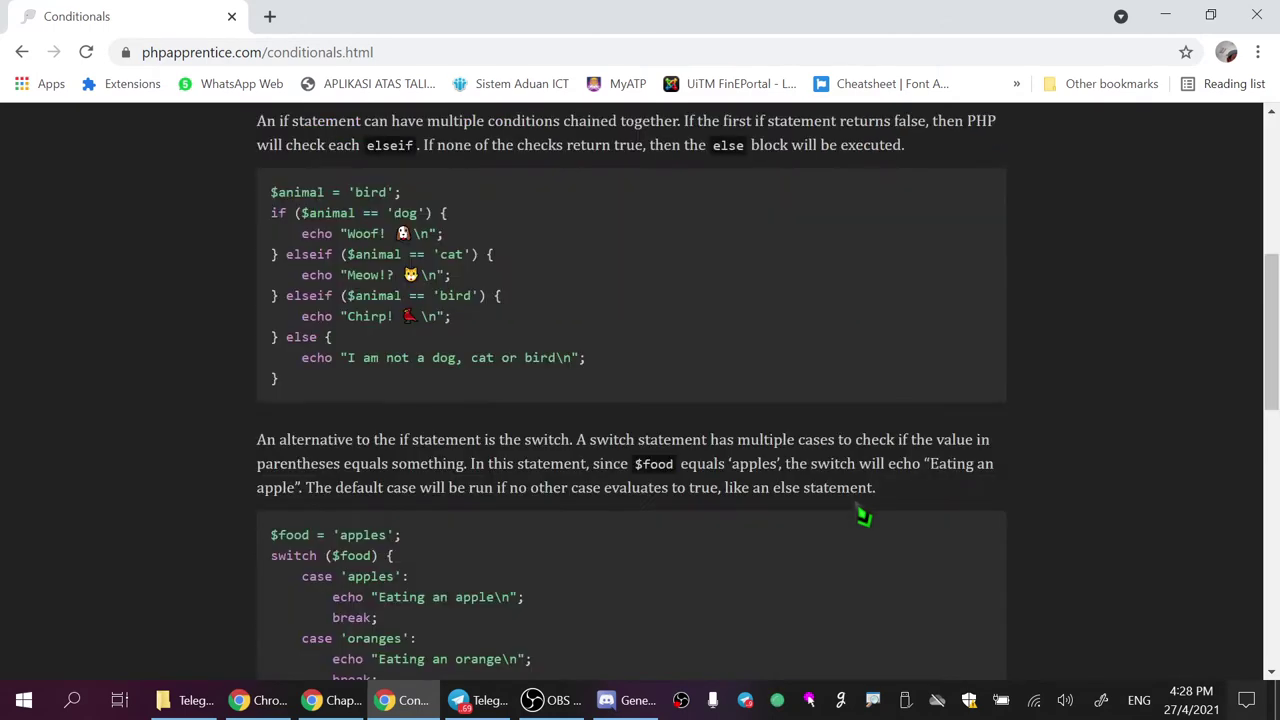
{"action": "scroll", "coordinate": [863, 515], "scroll_direction": "down", "scroll_amount": 5}
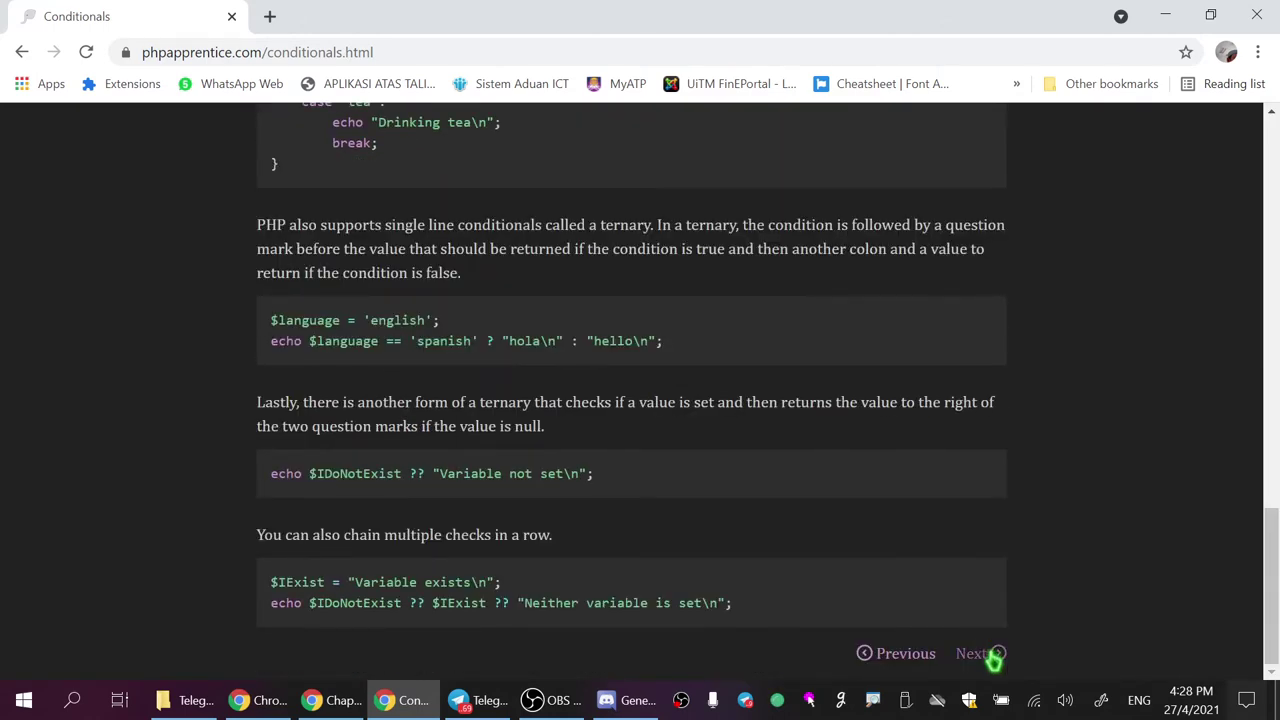
{"action": "left_click", "coordinate": [991, 657]}
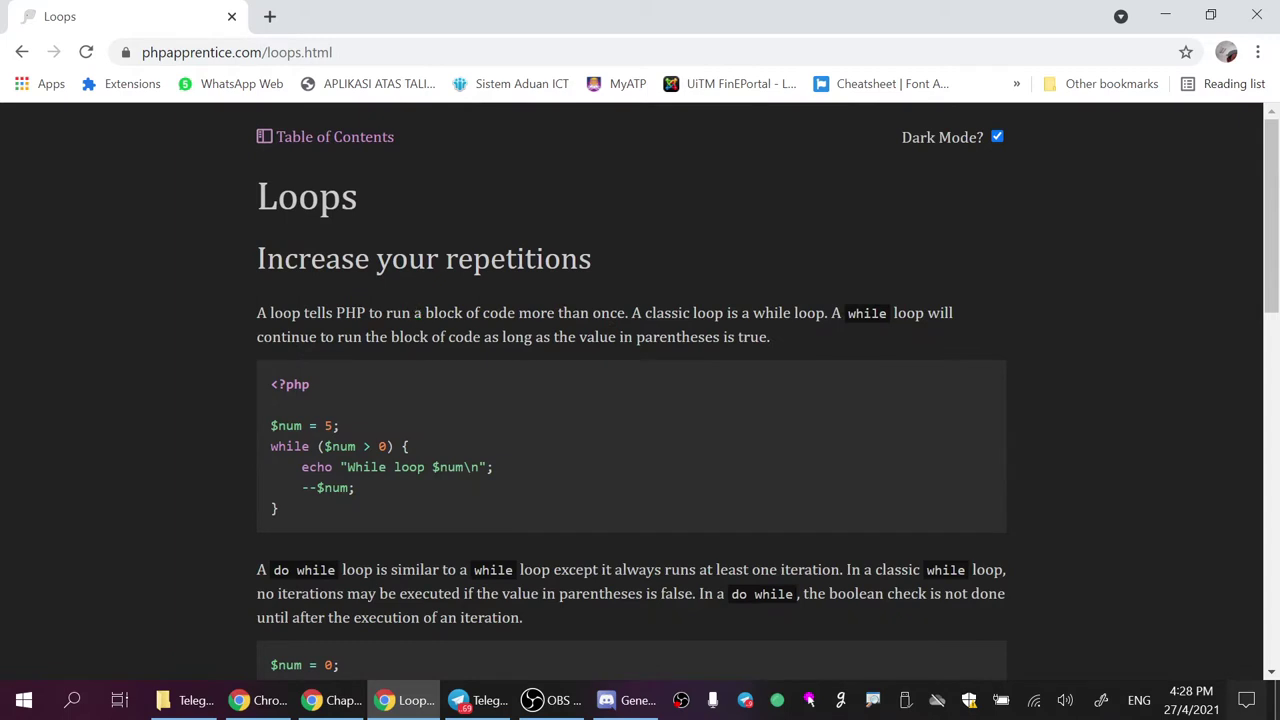
Highlight the Loops introduction through the while example, clear the selection, and review the remaining loop examples through break and continue.
{"action": "left_click_drag", "start_coordinate": [258, 196], "coordinate": [518, 517]}
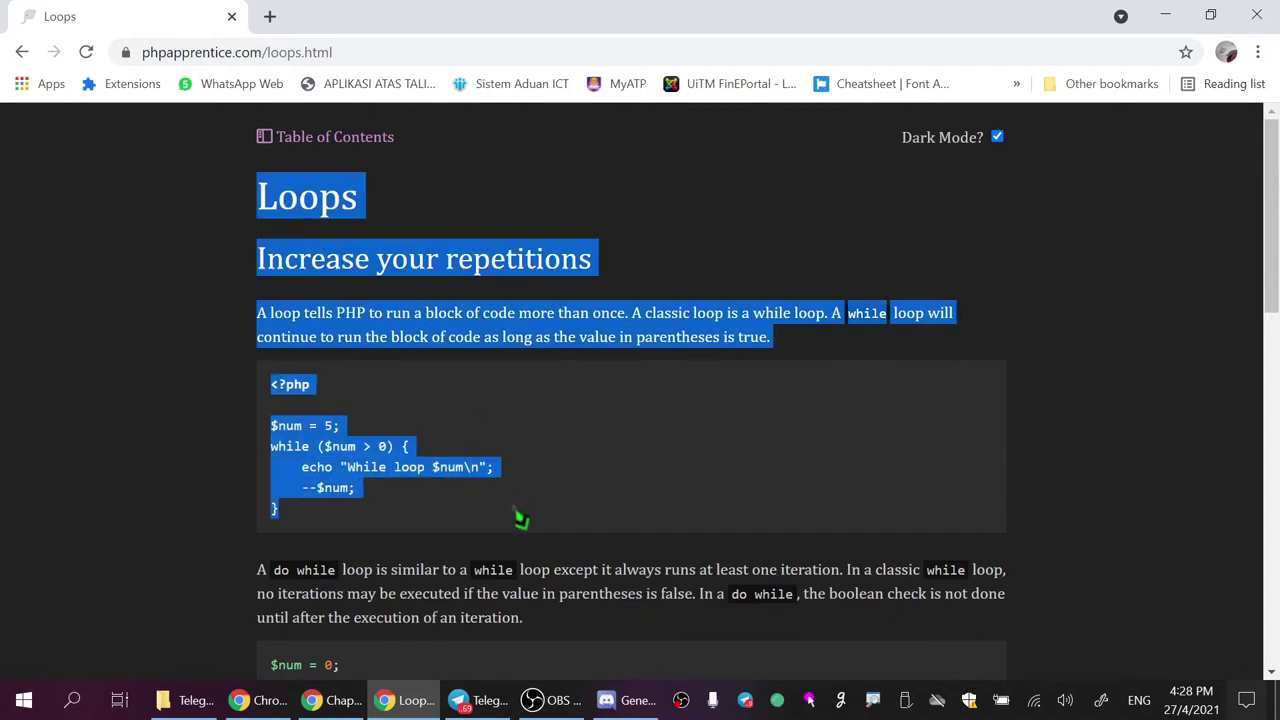
{"action": "left_click", "coordinate": [518, 517]}
{"action": "left_click_drag", "start_coordinate": [258, 196], "coordinate": [520, 530]}
{"action": "left_click", "coordinate": [519, 526]}
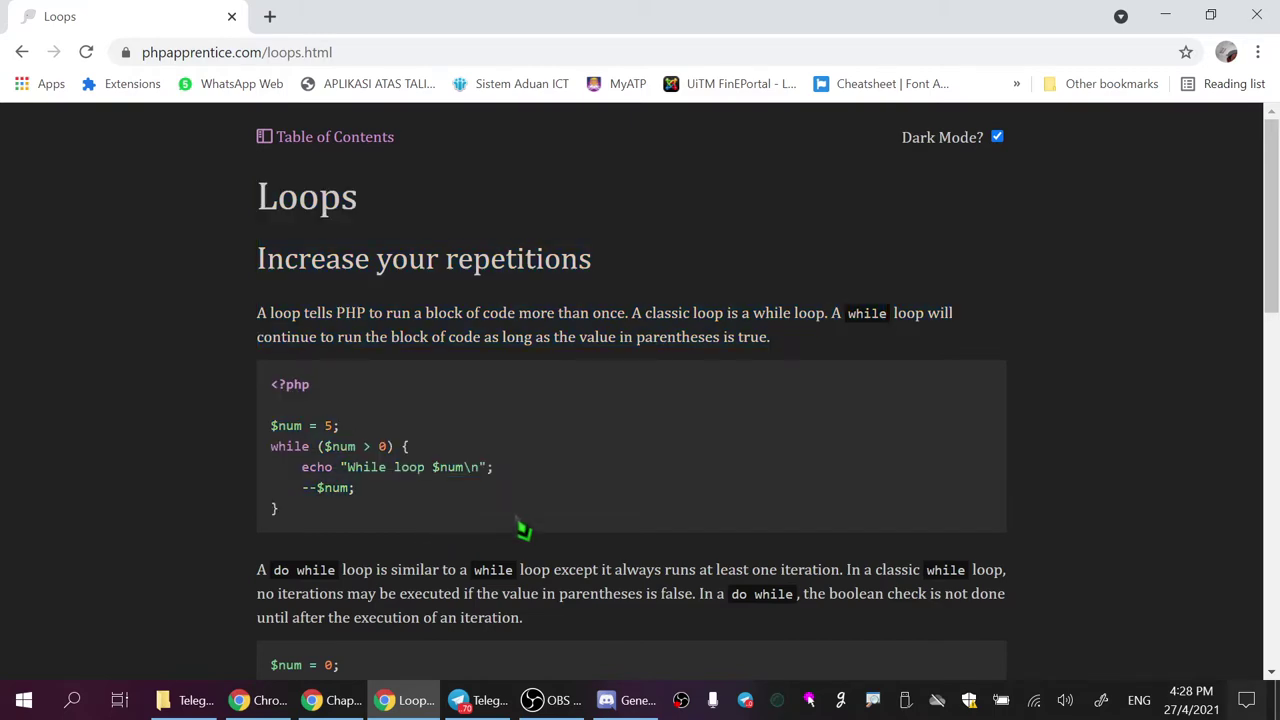
{"action": "scroll", "coordinate": [520, 529], "scroll_direction": "down", "scroll_amount": 5}
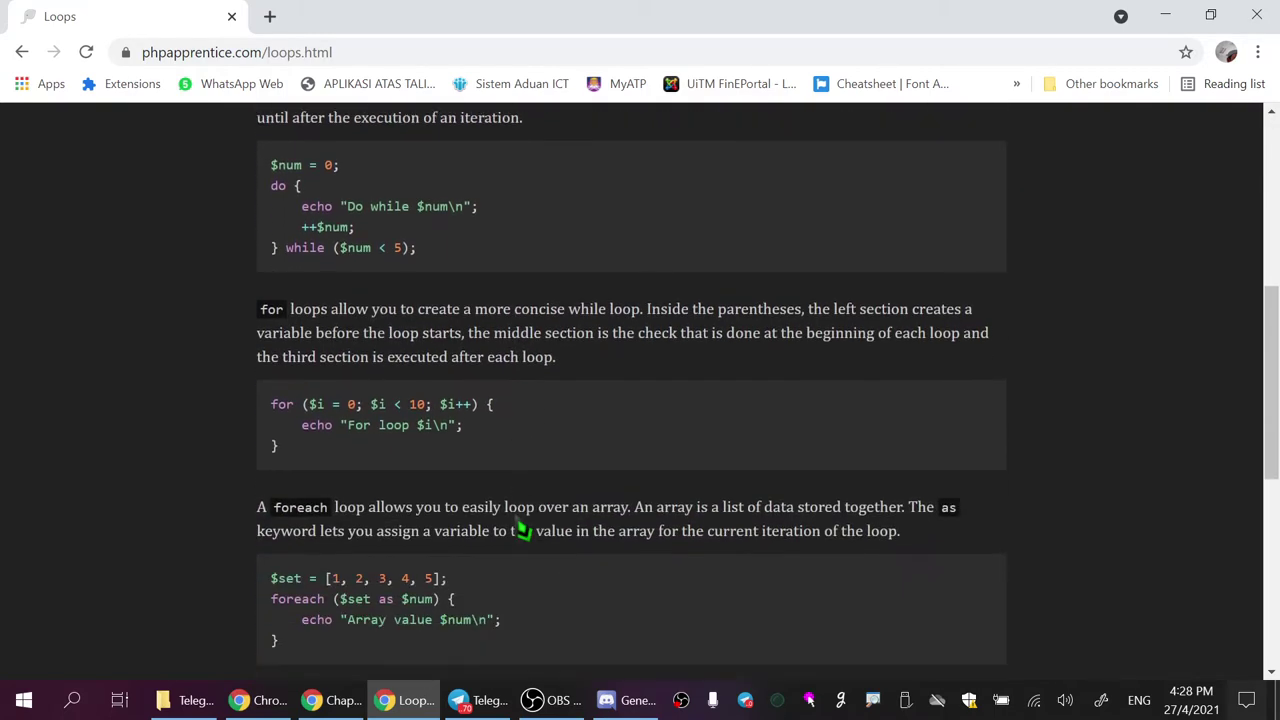
{"action": "scroll", "coordinate": [520, 530], "scroll_direction": "down", "scroll_amount": 6}
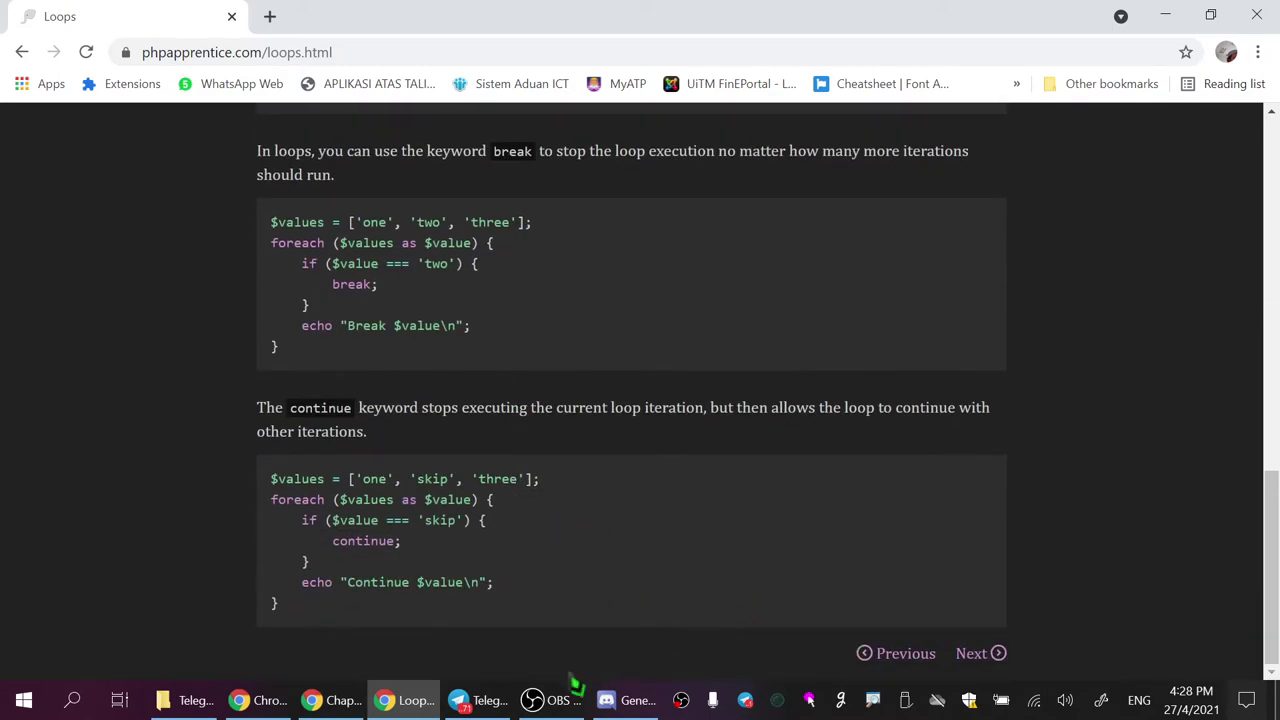
Minimize the browser, Discord and Telegram Desktop folder windows until only the desktop is showing.
{"action": "left_click", "coordinate": [1165, 16]}
{"action": "left_click", "coordinate": [1165, 16]}
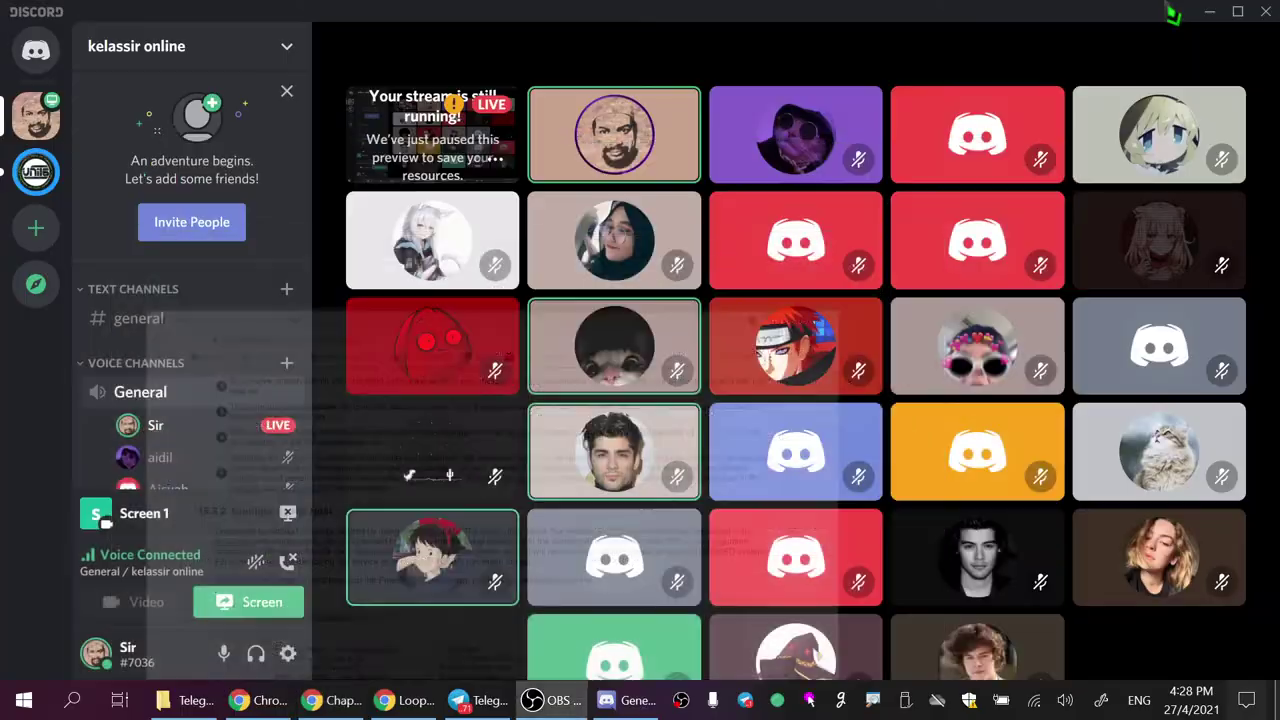
{"action": "left_click", "coordinate": [1208, 12]}
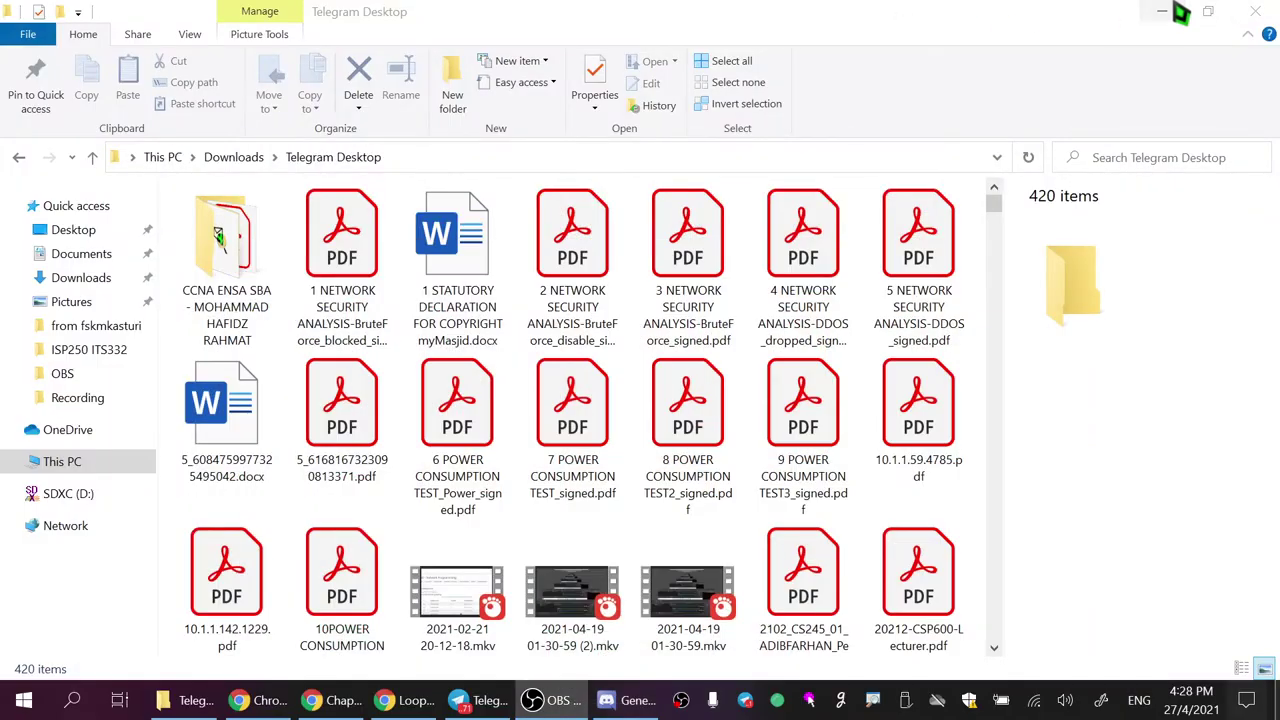
{"action": "left_click", "coordinate": [1168, 12]}
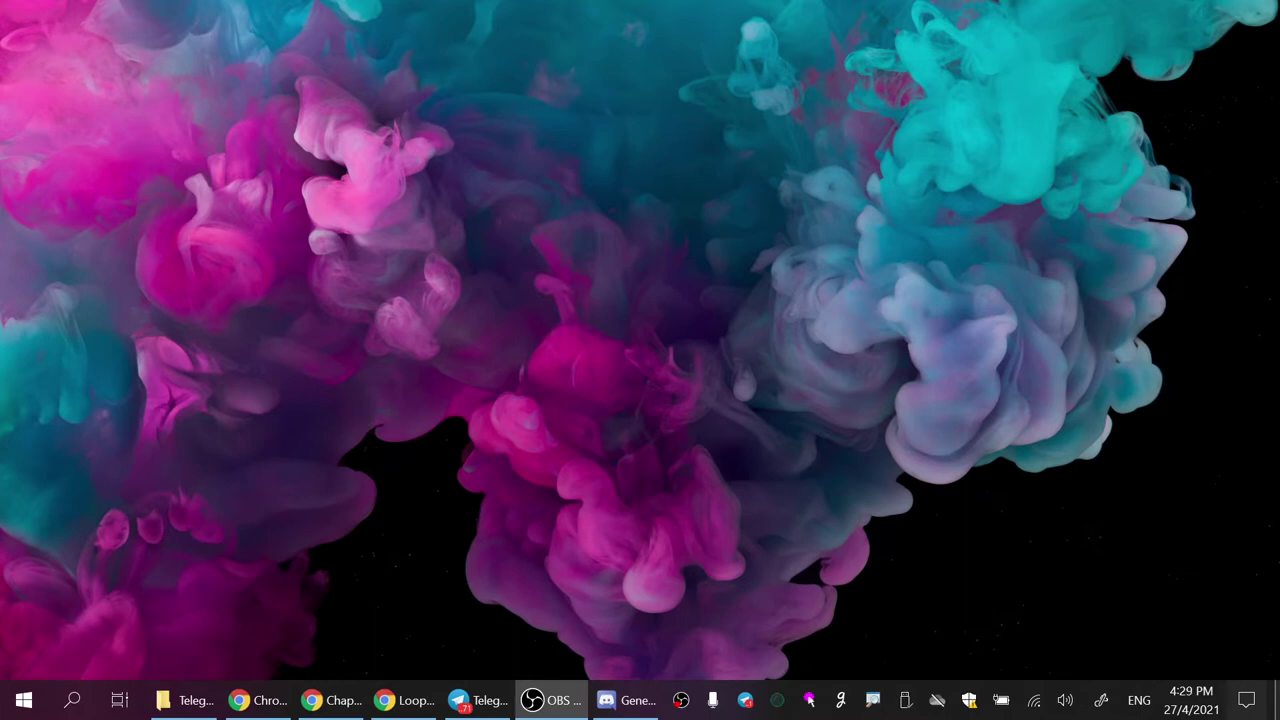
Turn off the Show desktop icons option for the desktop.
{"action": "right_click", "coordinate": [748, 213]}
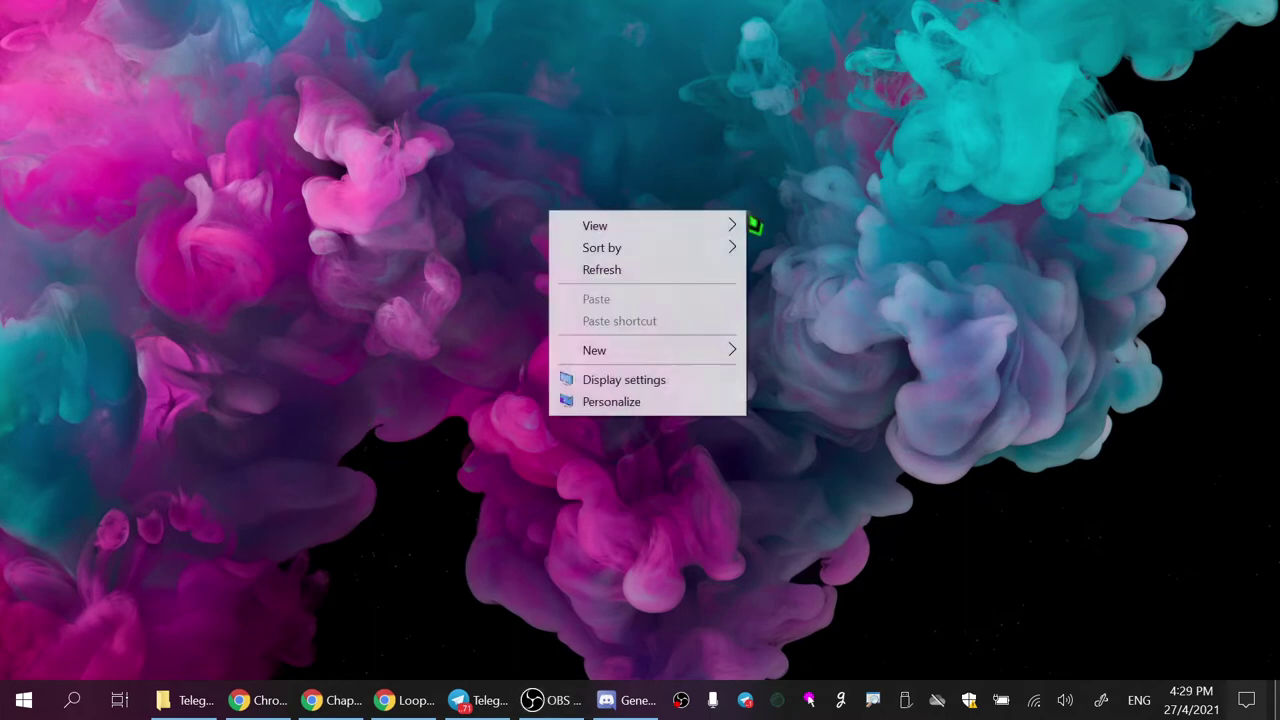
{"action": "mouse_move", "coordinate": [682, 230]}
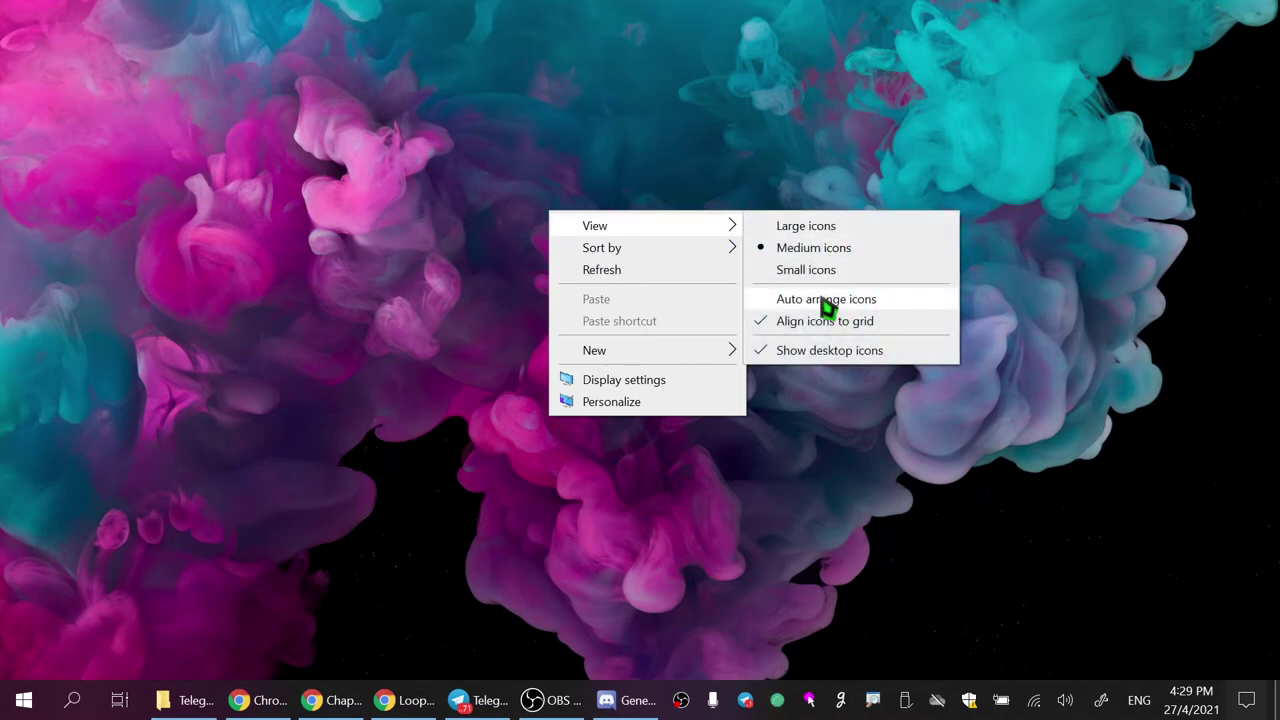
{"action": "left_click", "coordinate": [810, 352]}
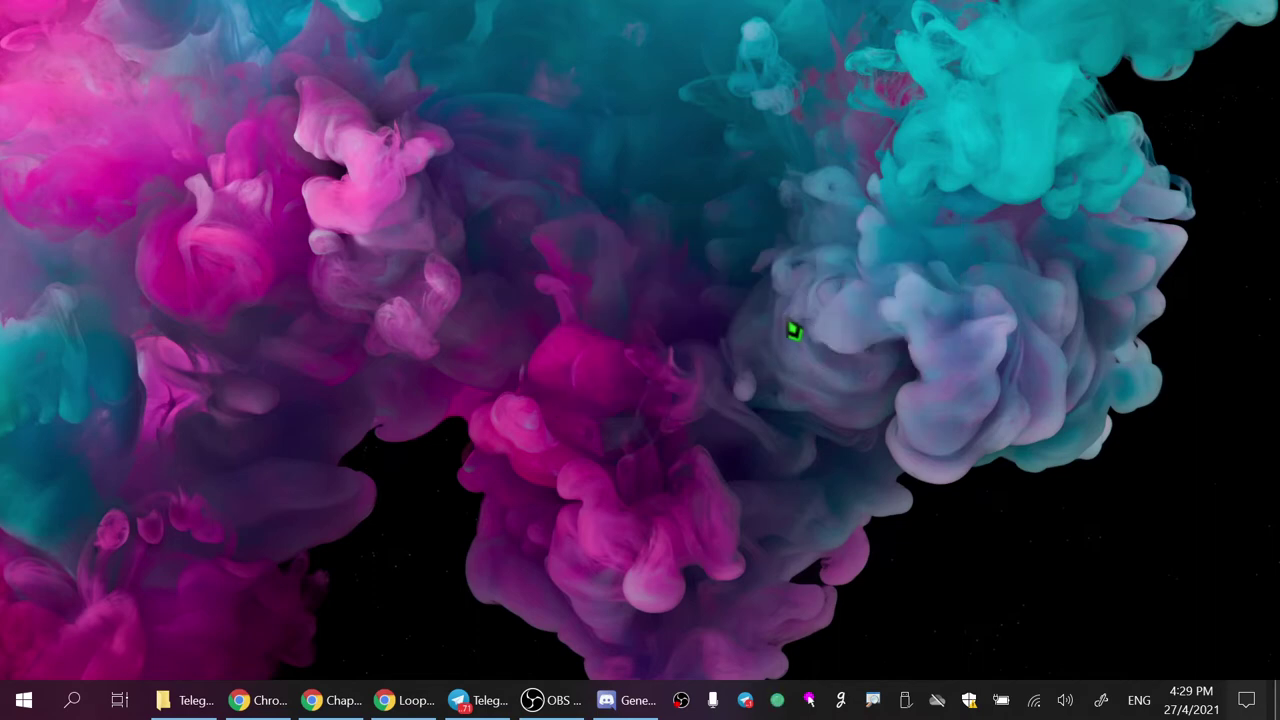
Switch to Discord and stop the current screen stream in the General voice channel.
{"action": "left_click", "coordinate": [600, 702]}
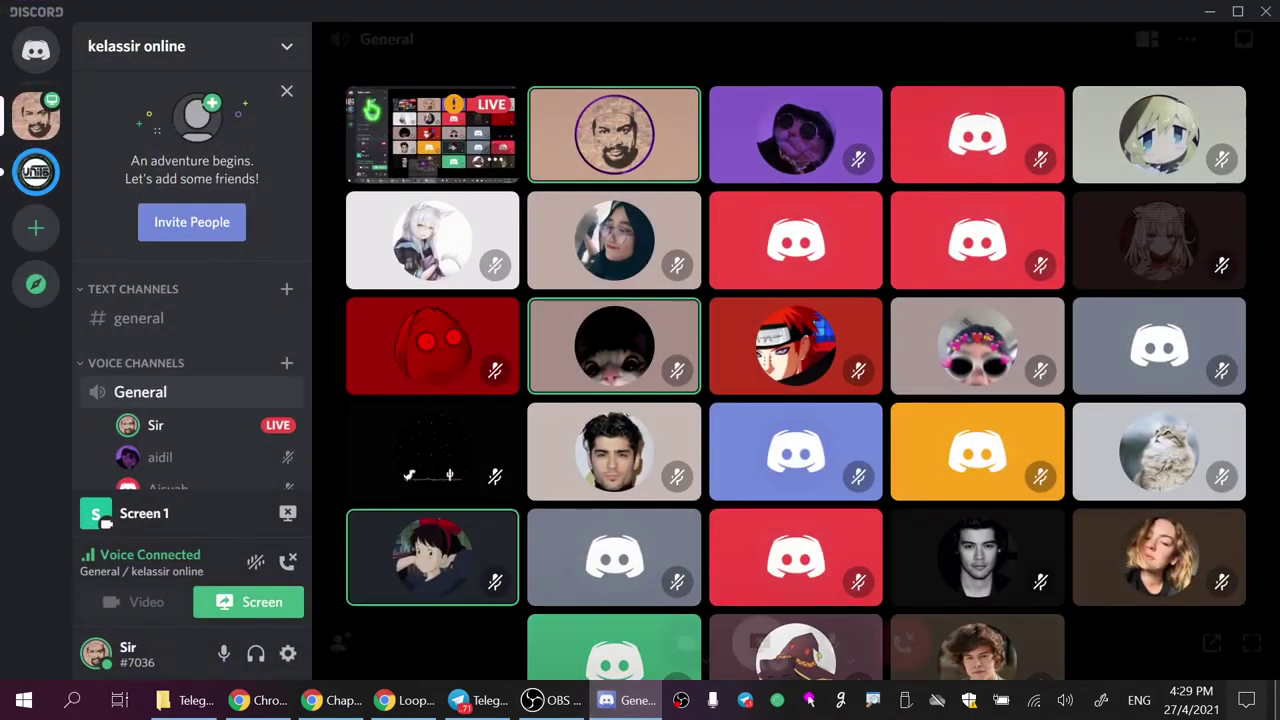
{"action": "left_click", "coordinate": [255, 602]}
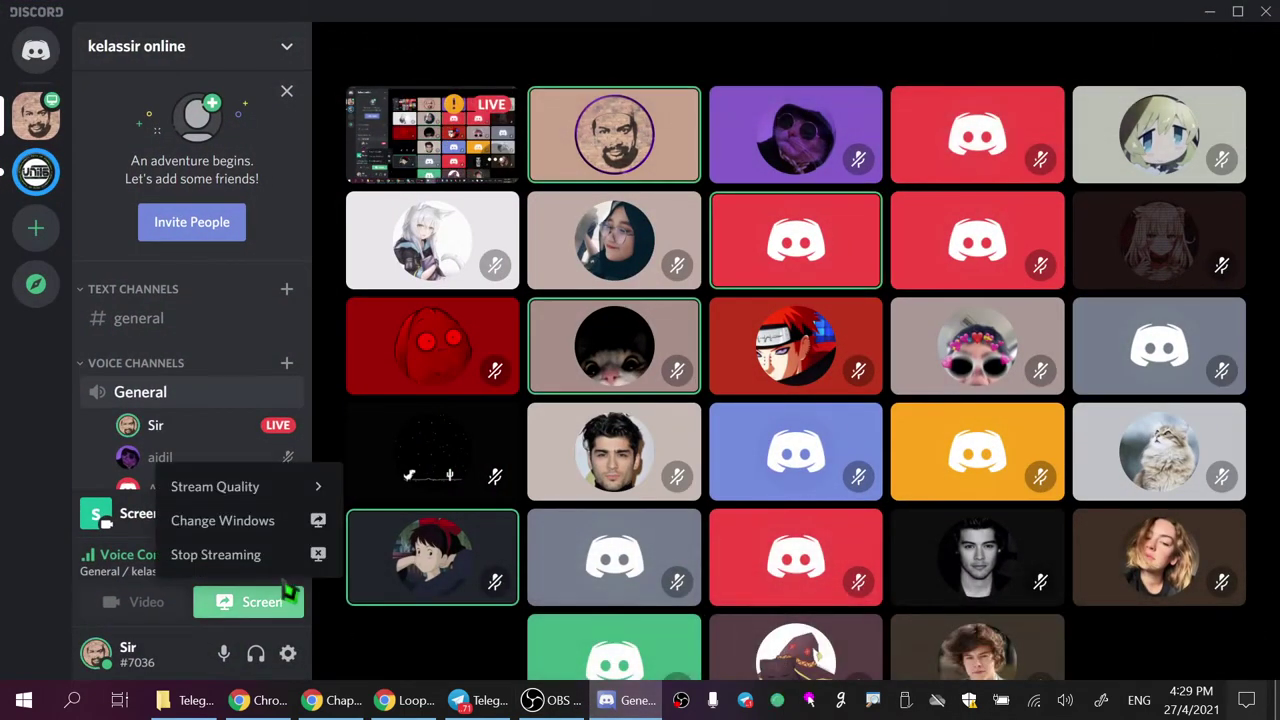
{"action": "left_click", "coordinate": [257, 566]}
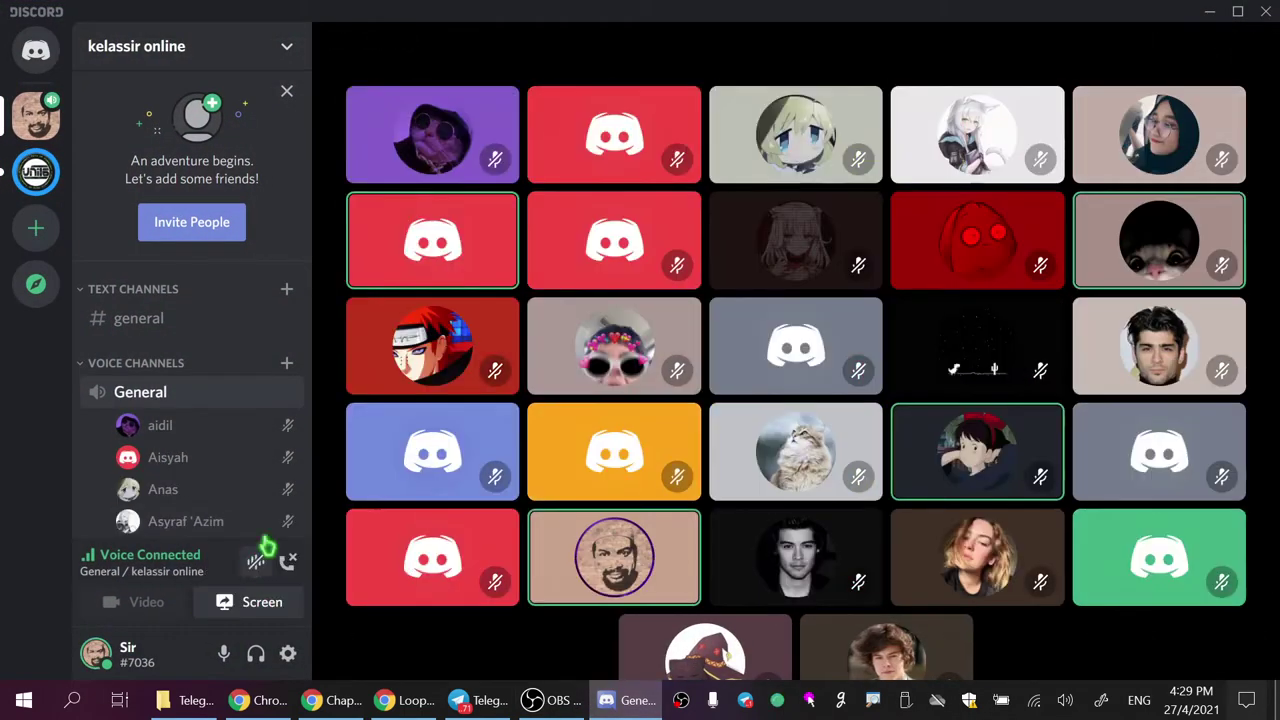
Start a new screen share of Screen 1 in the General voice channel and minimize Discord.
{"action": "left_click", "coordinate": [272, 600]}
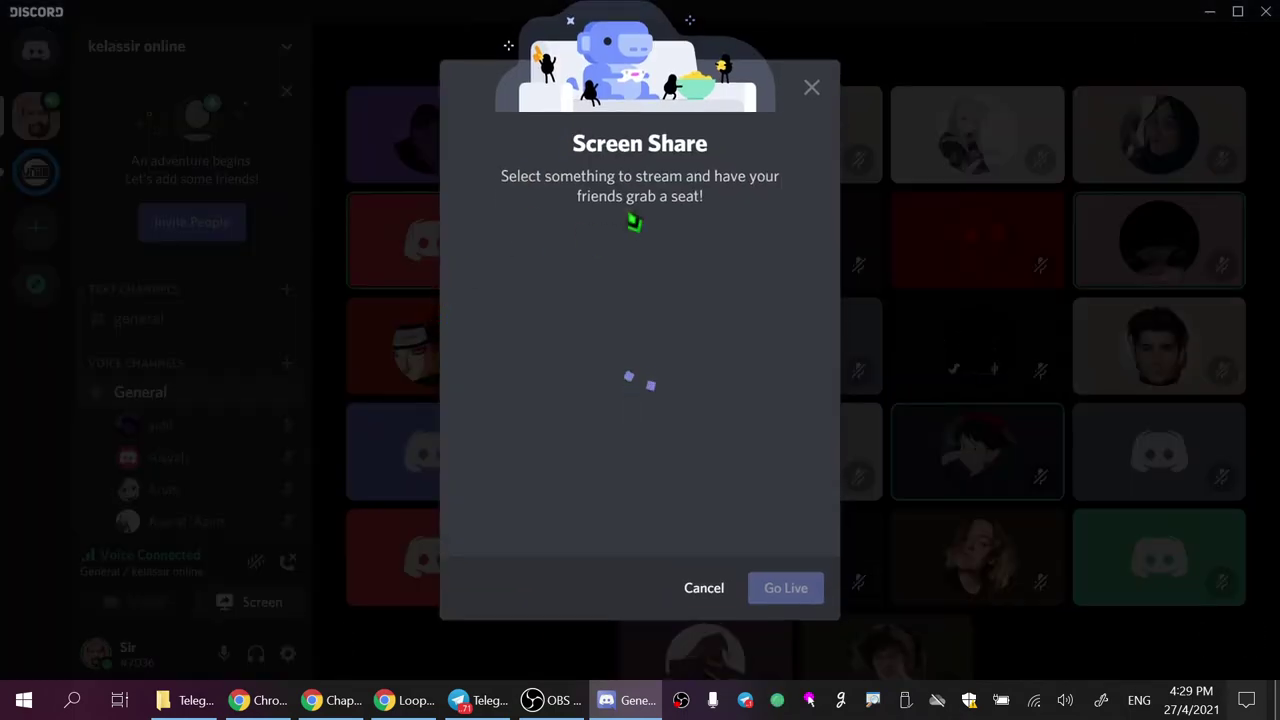
{"action": "left_click", "coordinate": [571, 250]}
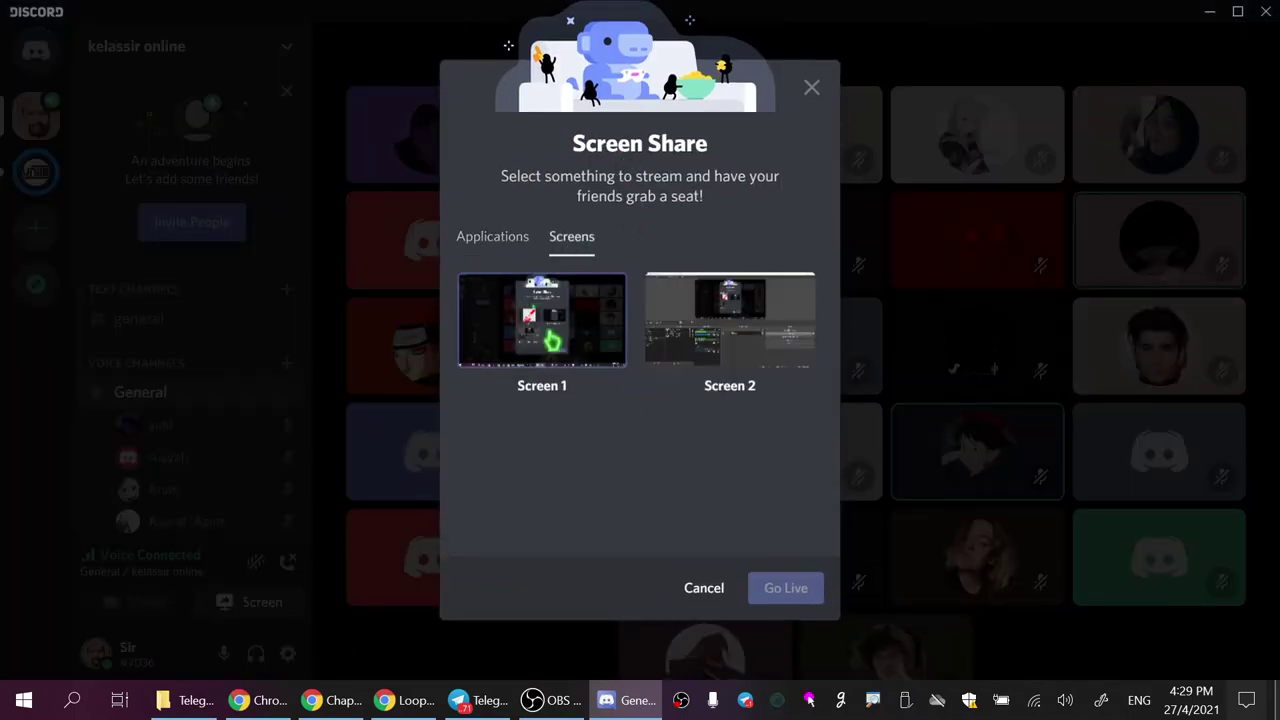
{"action": "left_click", "coordinate": [552, 340]}
{"action": "left_click", "coordinate": [786, 566]}
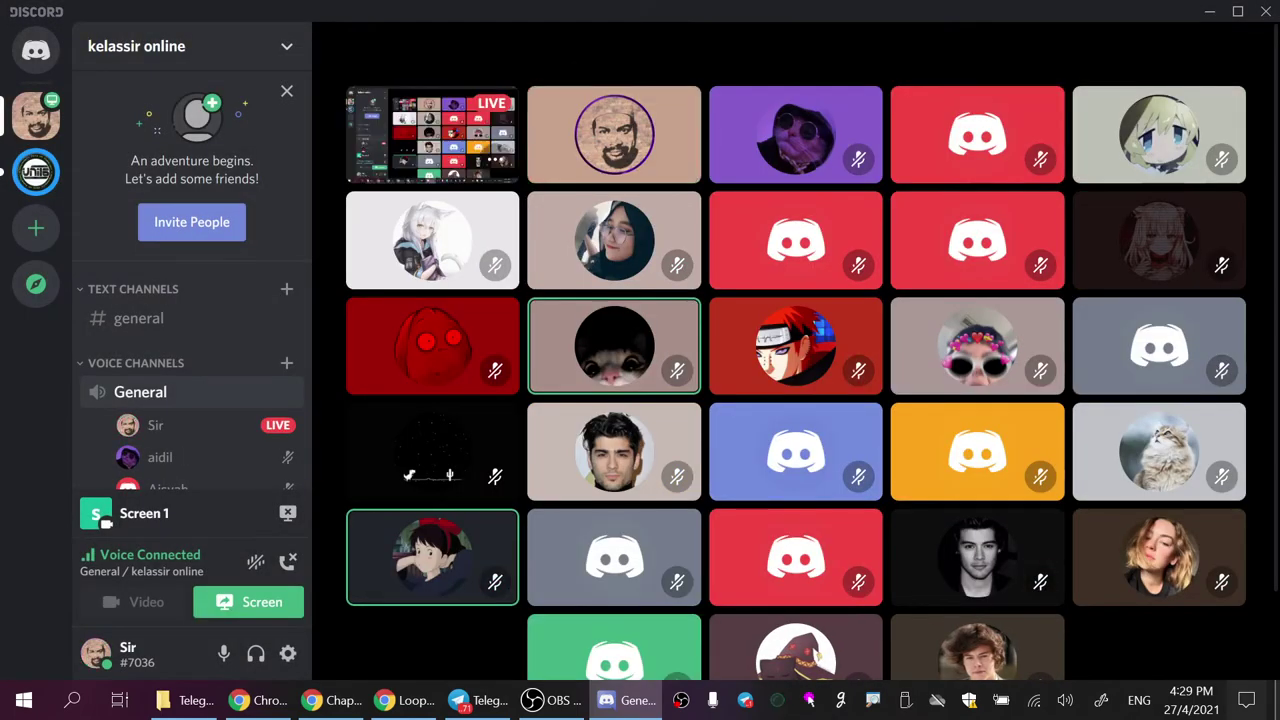
{"action": "left_click", "coordinate": [1208, 22]}
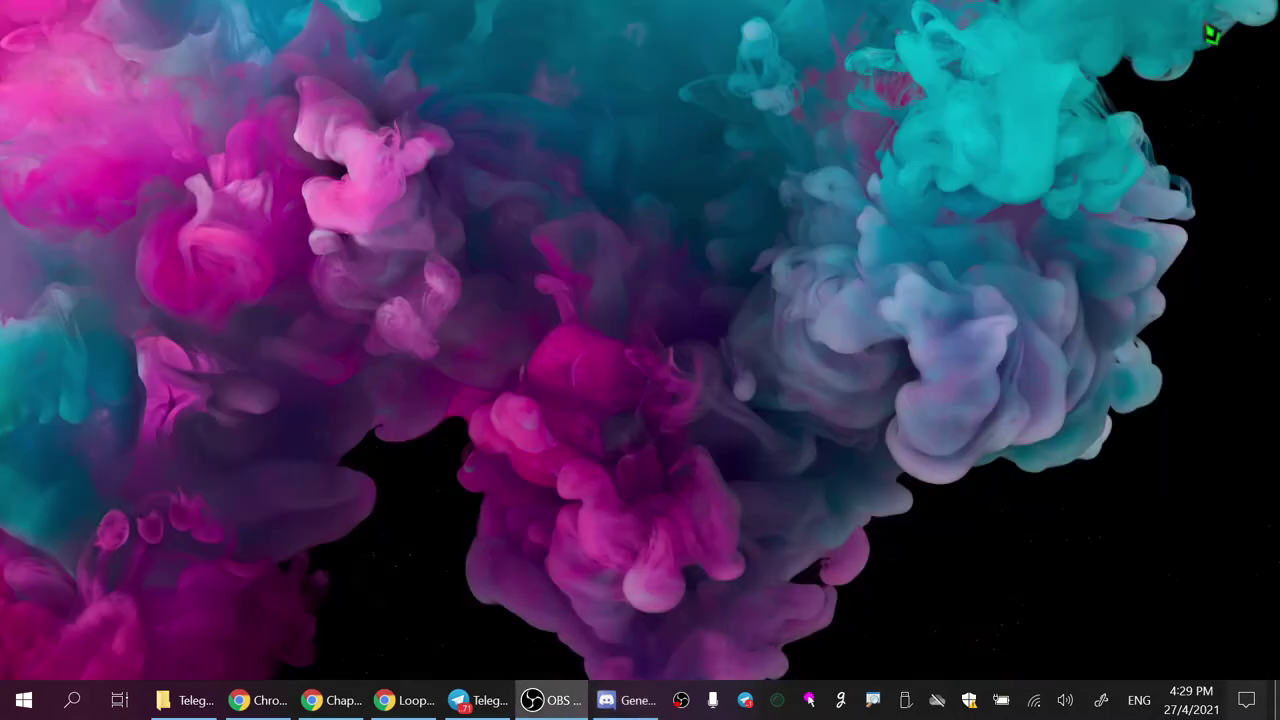
Try to turn the Show desktop icons option back on for the desktop.
{"action": "right_click", "coordinate": [545, 250]}
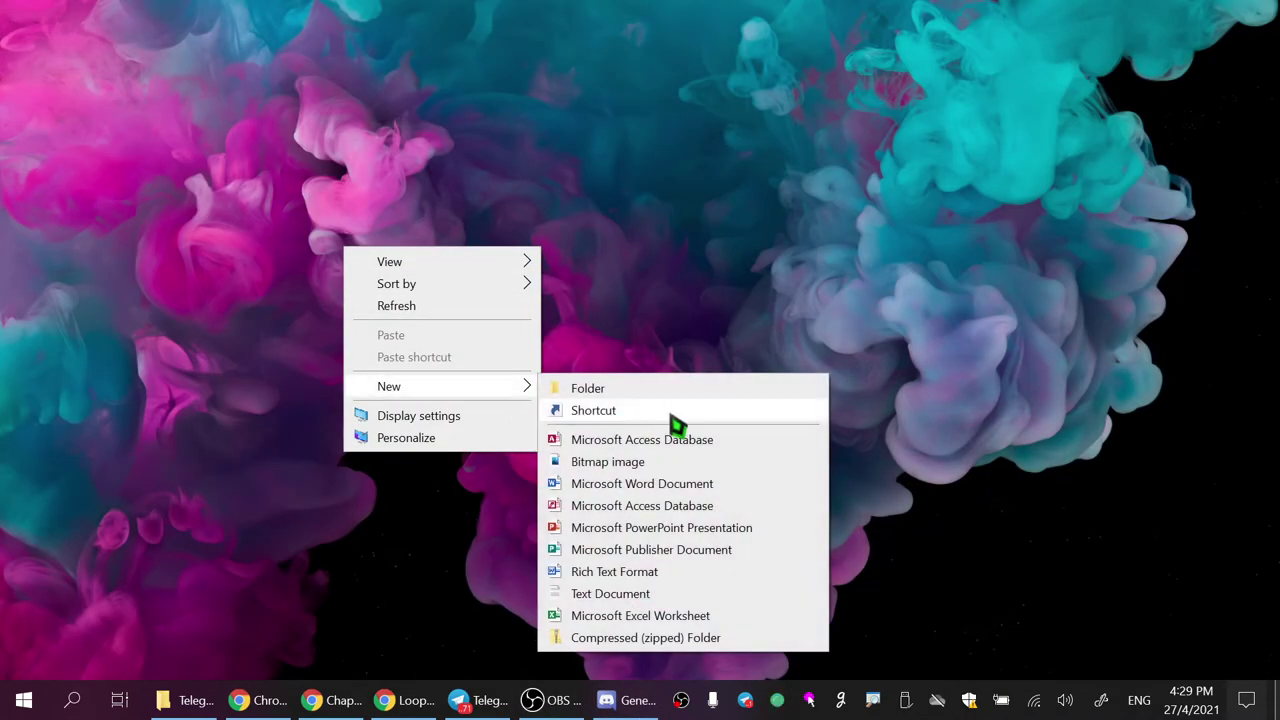
{"action": "mouse_move", "coordinate": [500, 262]}
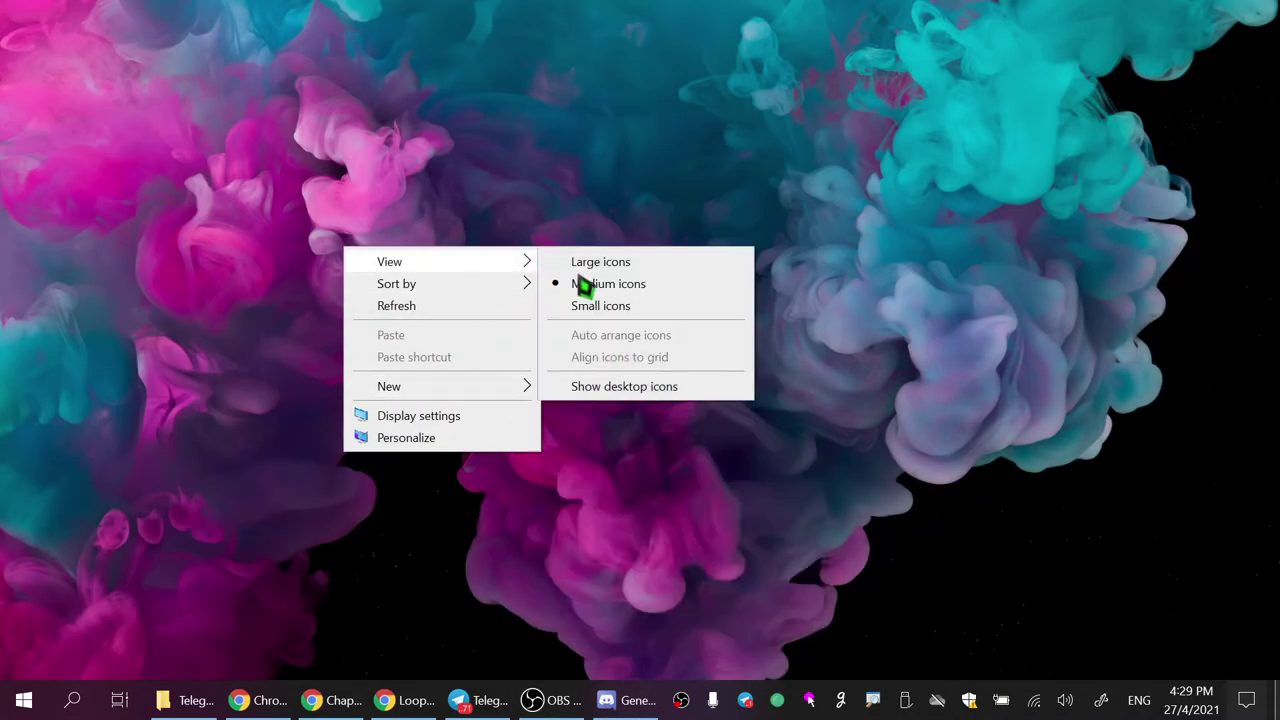
{"action": "left_click", "coordinate": [640, 405]}
{"action": "right_click", "coordinate": [940, 436]}
{"action": "left_click", "coordinate": [566, 449]}
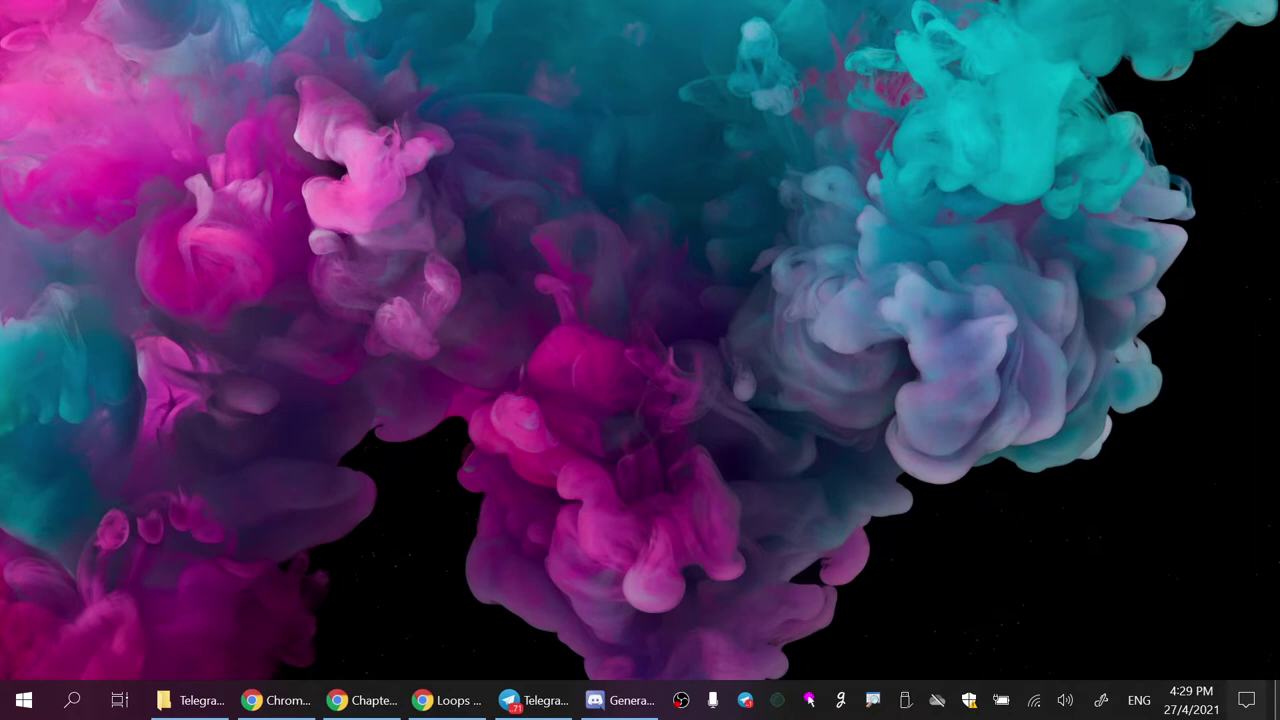
Bring back the OBS window and return to the Loops lesson in Chrome.
{"action": "left_click", "coordinate": [682, 701]}
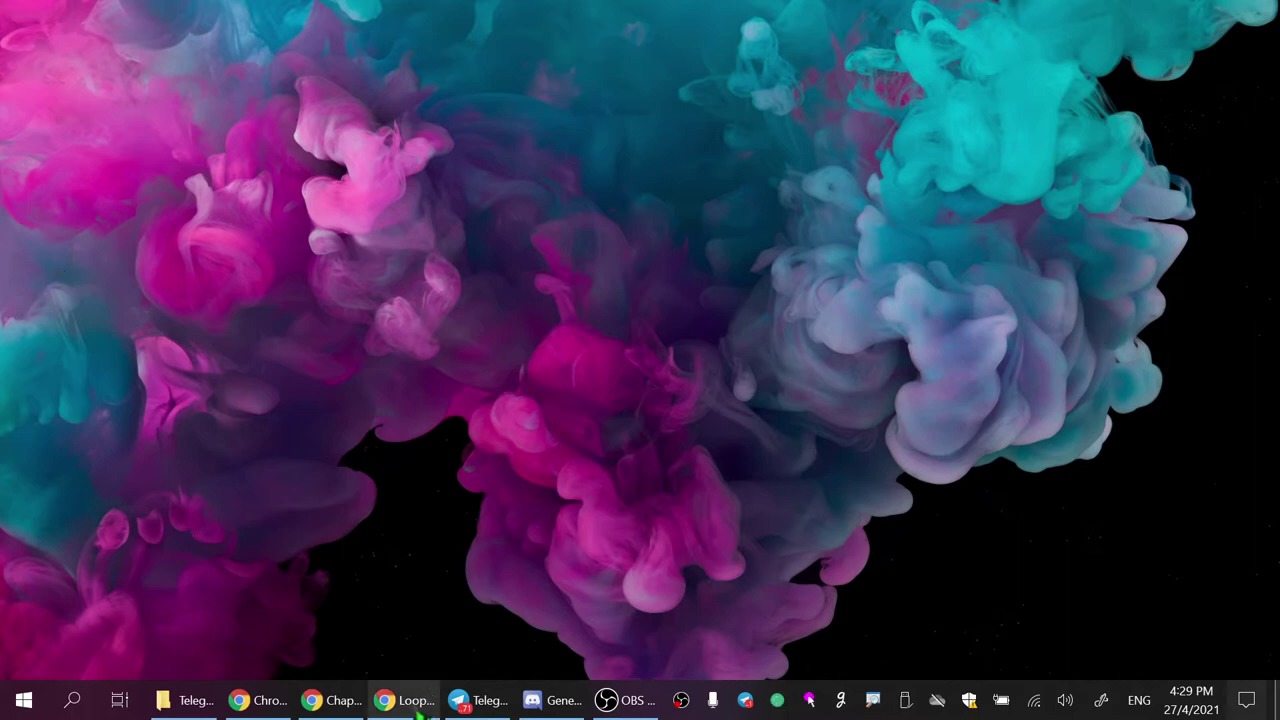
{"action": "mouse_move", "coordinate": [420, 705]}
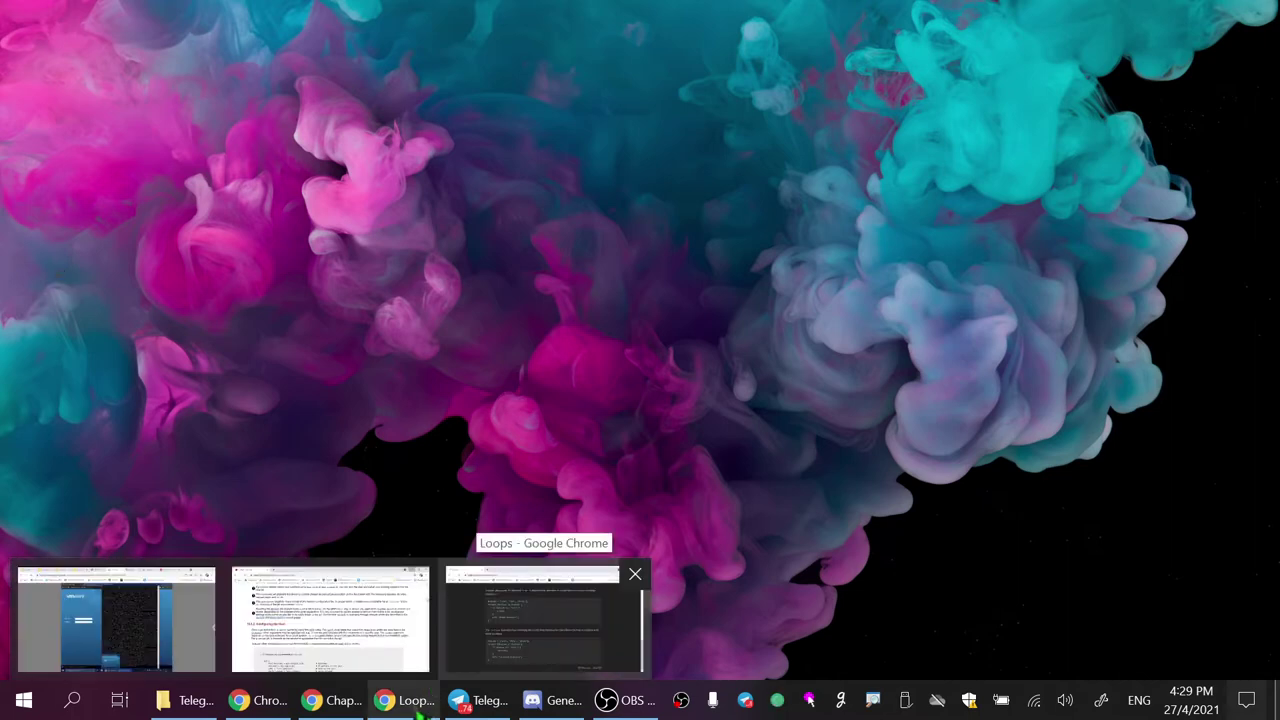
{"action": "left_click", "coordinate": [425, 705]}
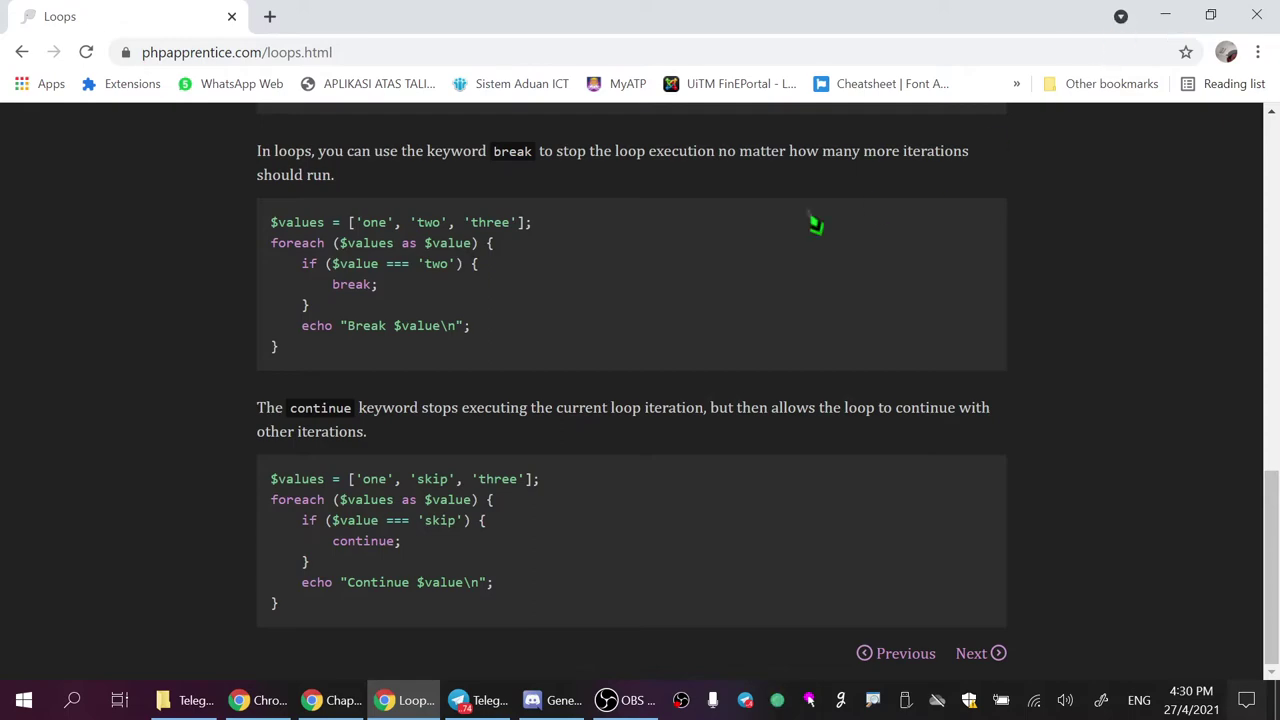
{"action": "scroll", "coordinate": [785, 340], "scroll_direction": "up", "scroll_amount": 15}
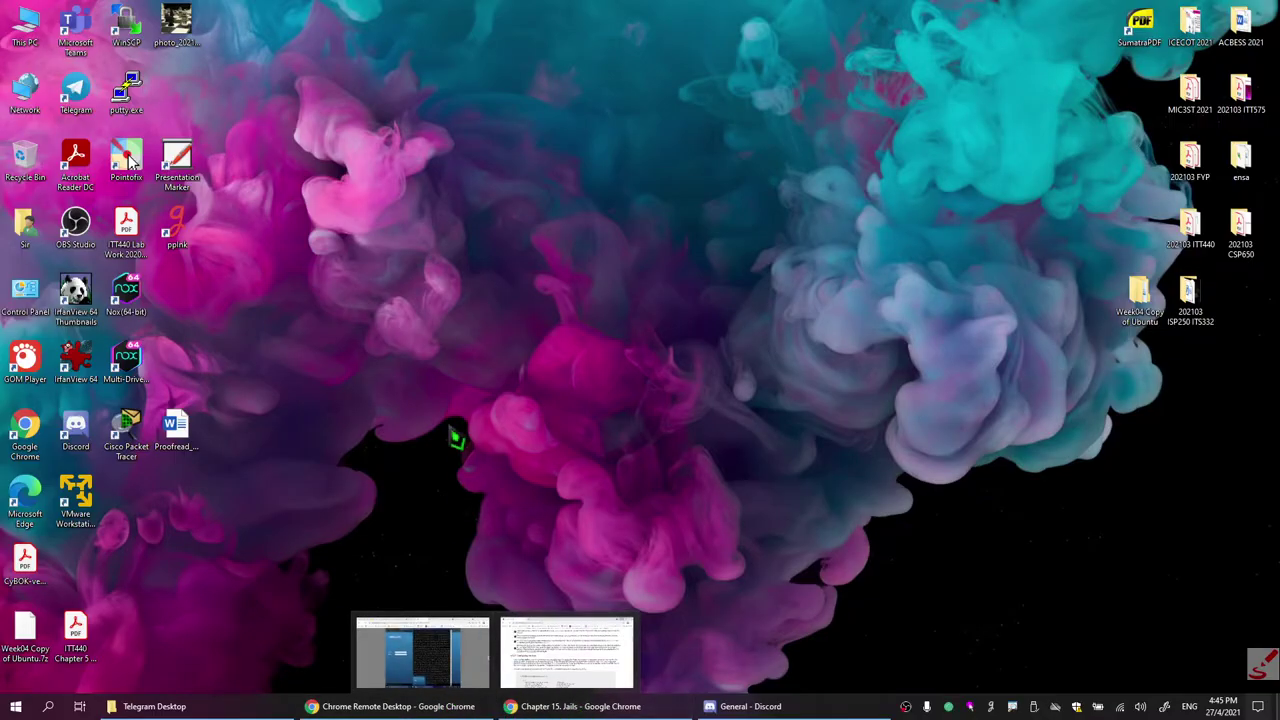
{"action": "left_click", "coordinate": [568, 707]}
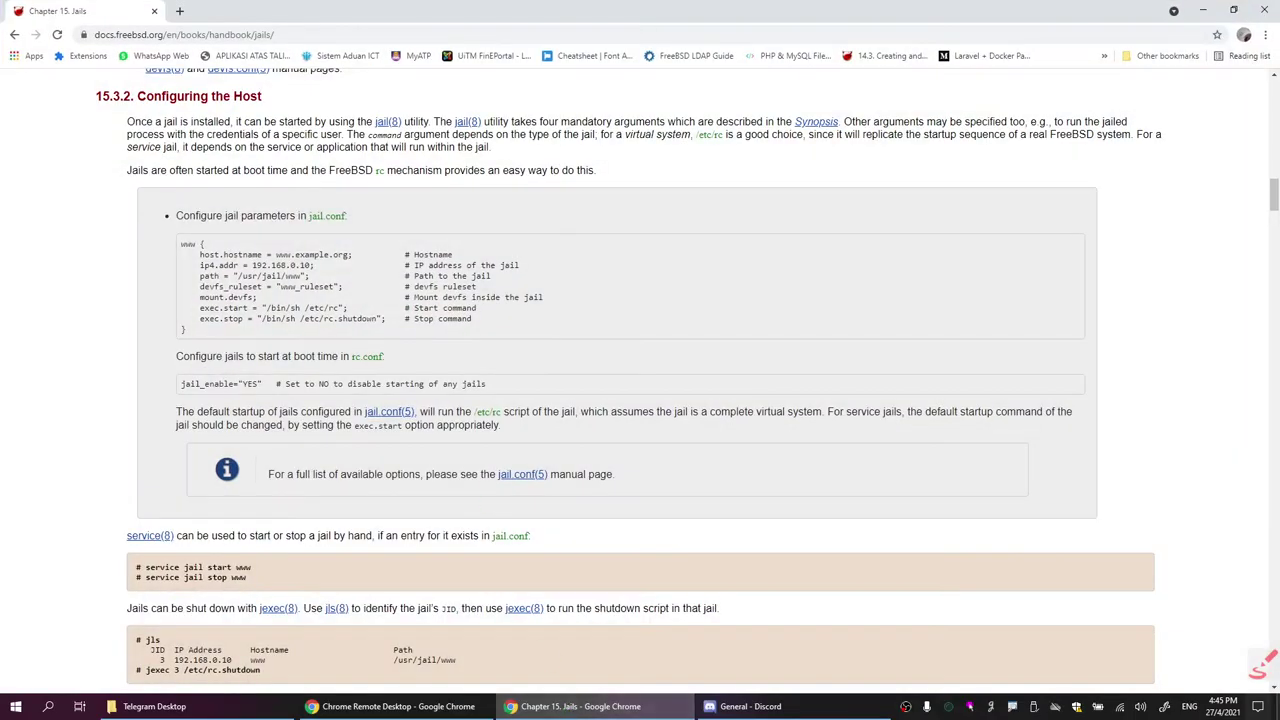
{"action": "key", "text": "ctrl+n"}
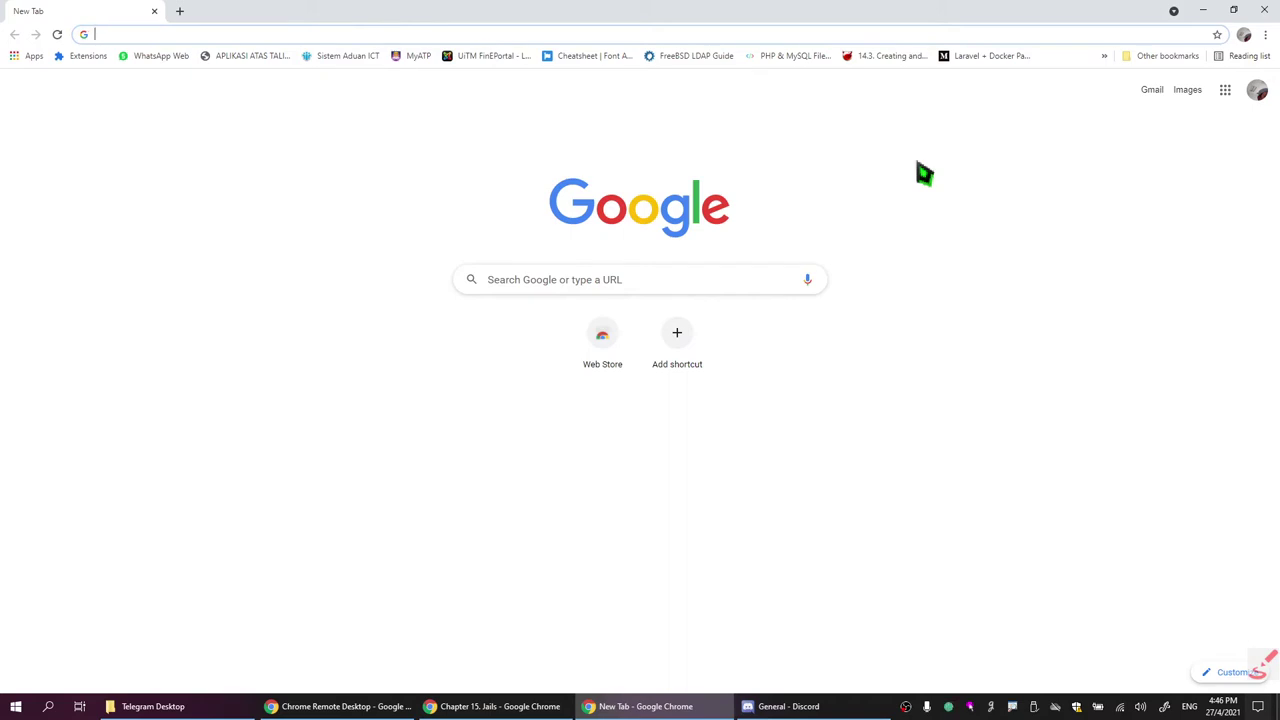
{"action": "type", "text": "facebook"}
{"action": "key", "text": "Return"}
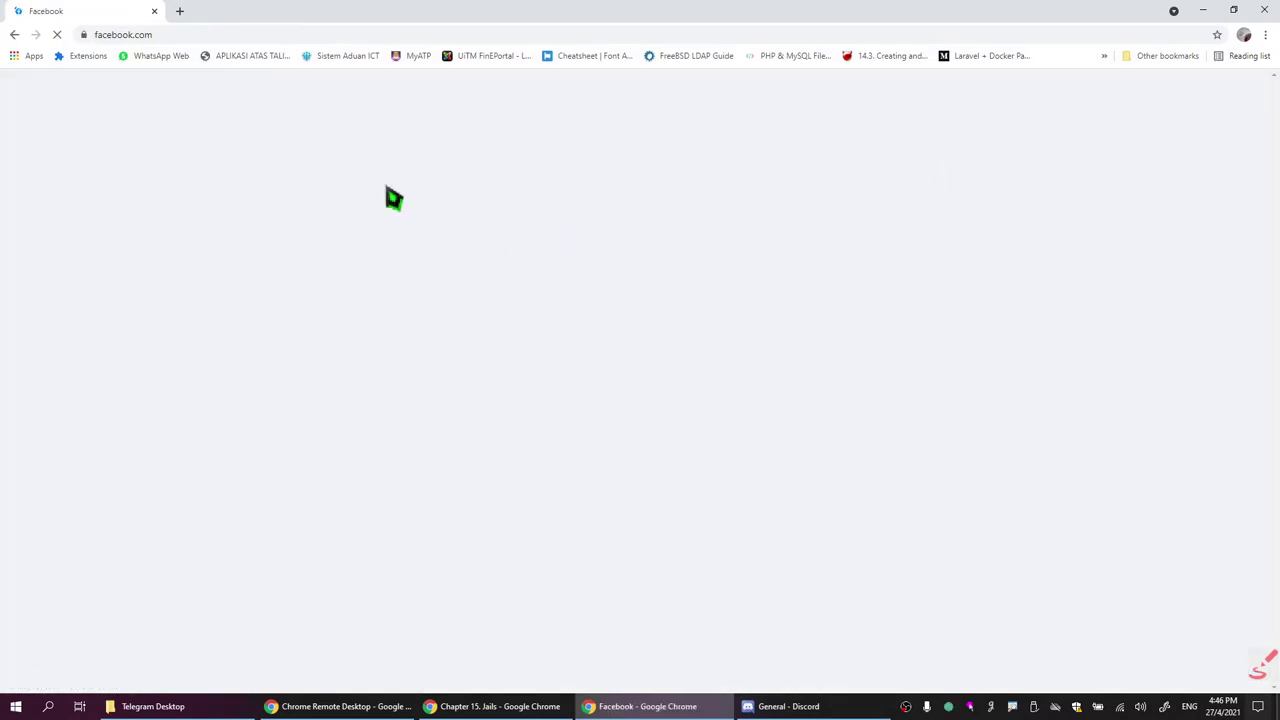
{"action": "left_click", "coordinate": [1264, 12]}
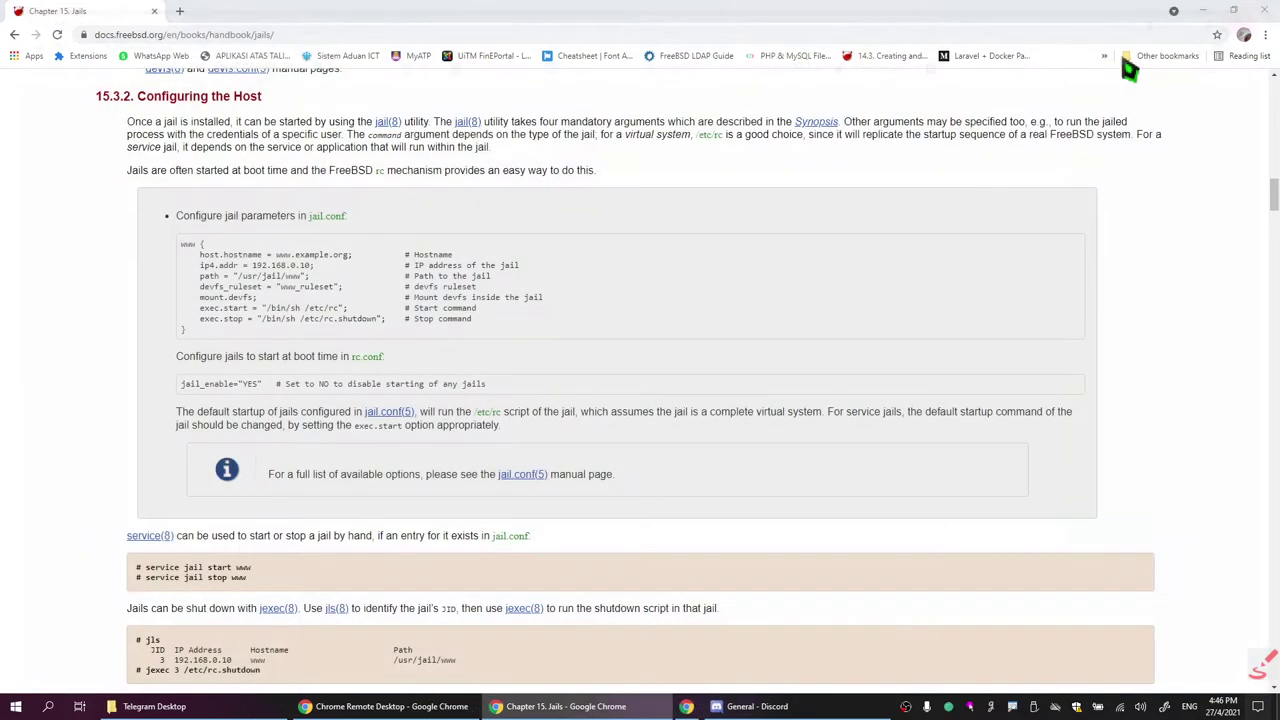
Open Facebook in a new Chrome window and go to the Kelas Sir page from the shortcuts.
{"action": "key", "text": "ctrl+n"}
{"action": "type", "text": "fa"}
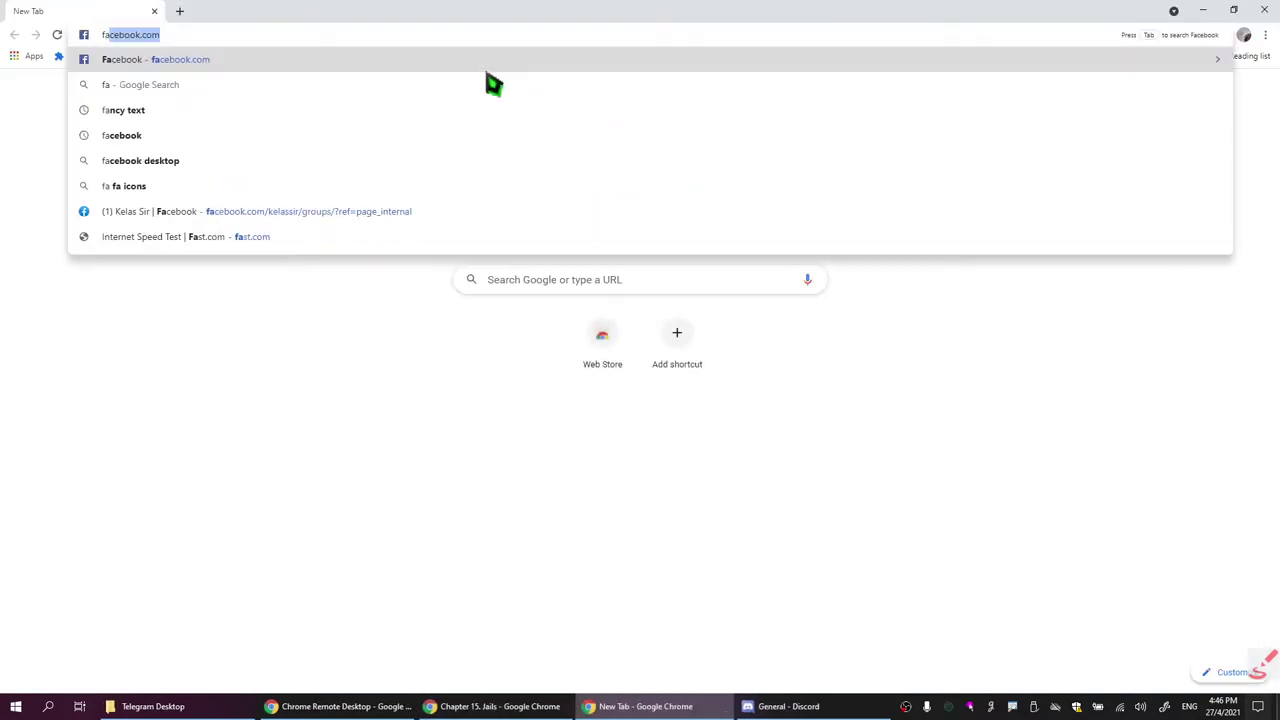
{"action": "key", "text": "Return"}
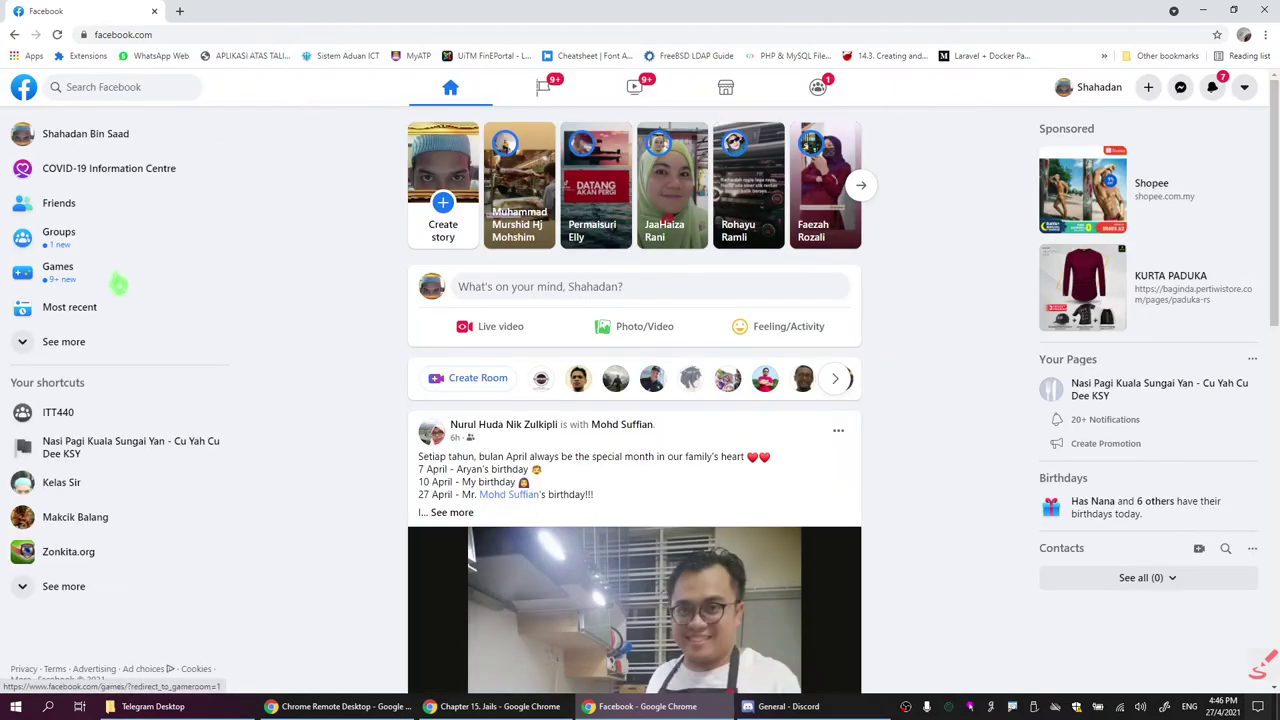
{"action": "left_click", "coordinate": [62, 487]}
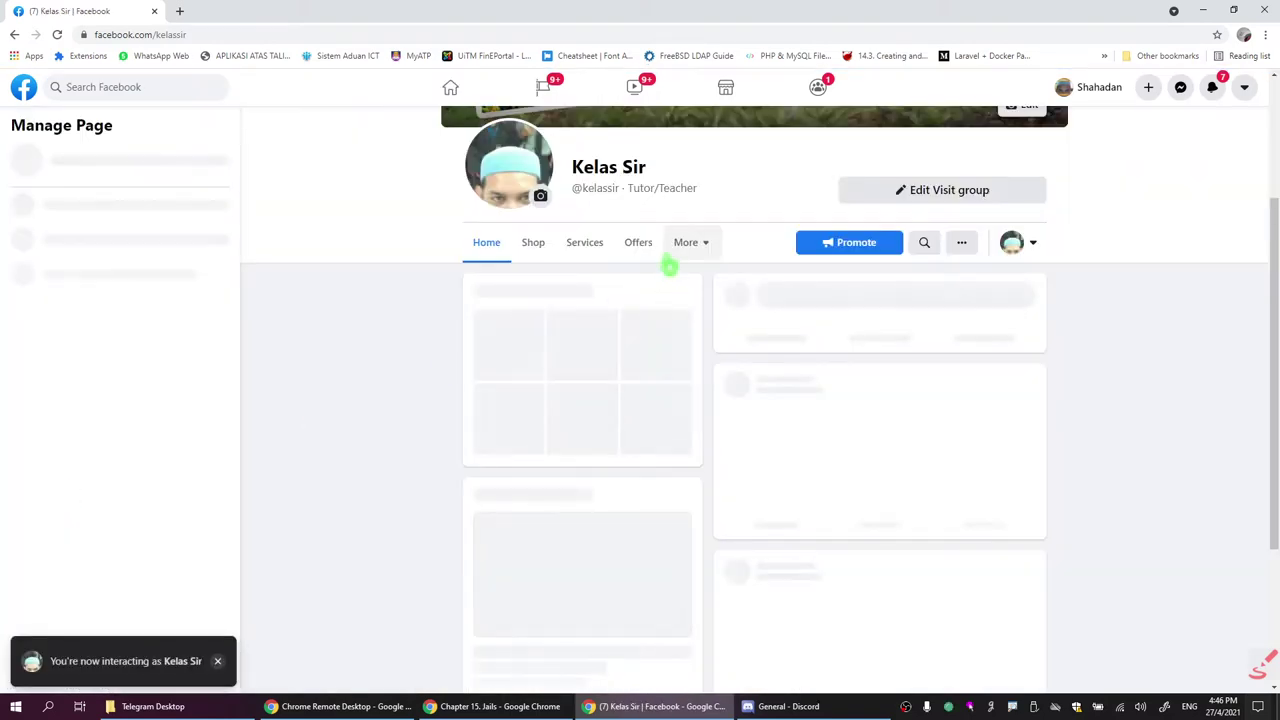
Open the Belajar PHP Cara Sir group from the Kelas Sir page's linked groups and show its guides.
{"action": "left_click", "coordinate": [694, 244]}
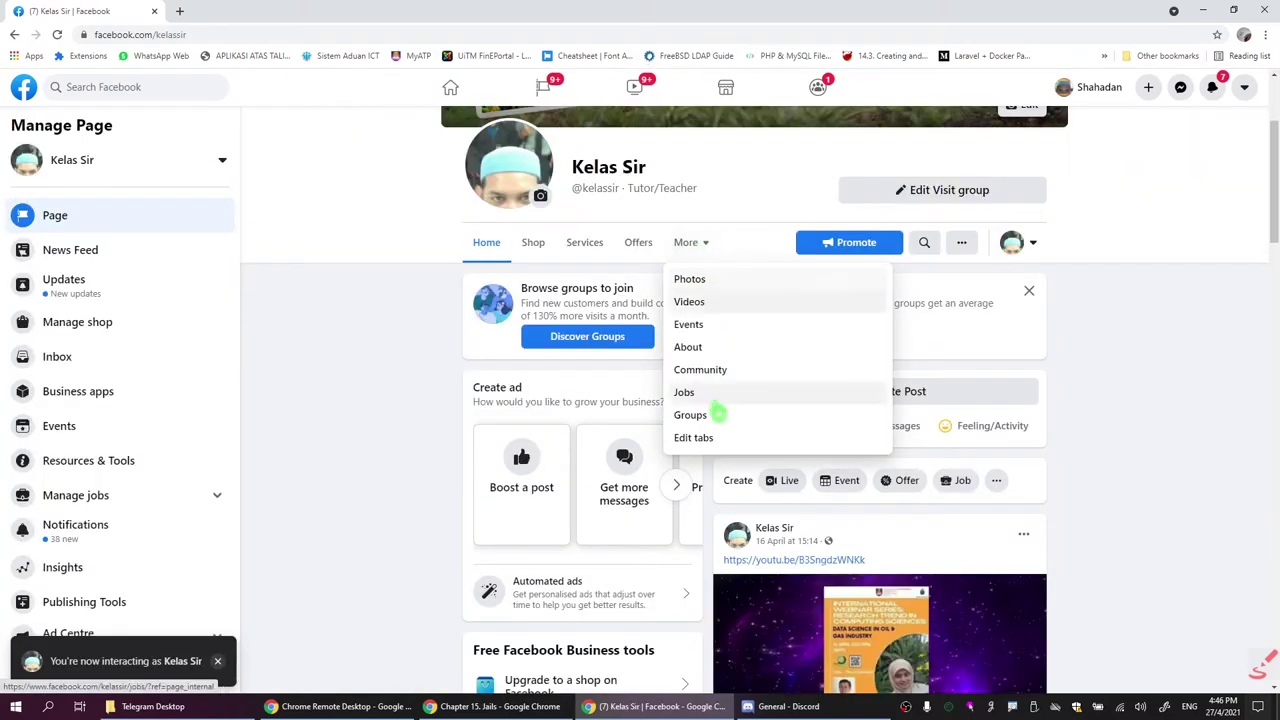
{"action": "left_click", "coordinate": [713, 415]}
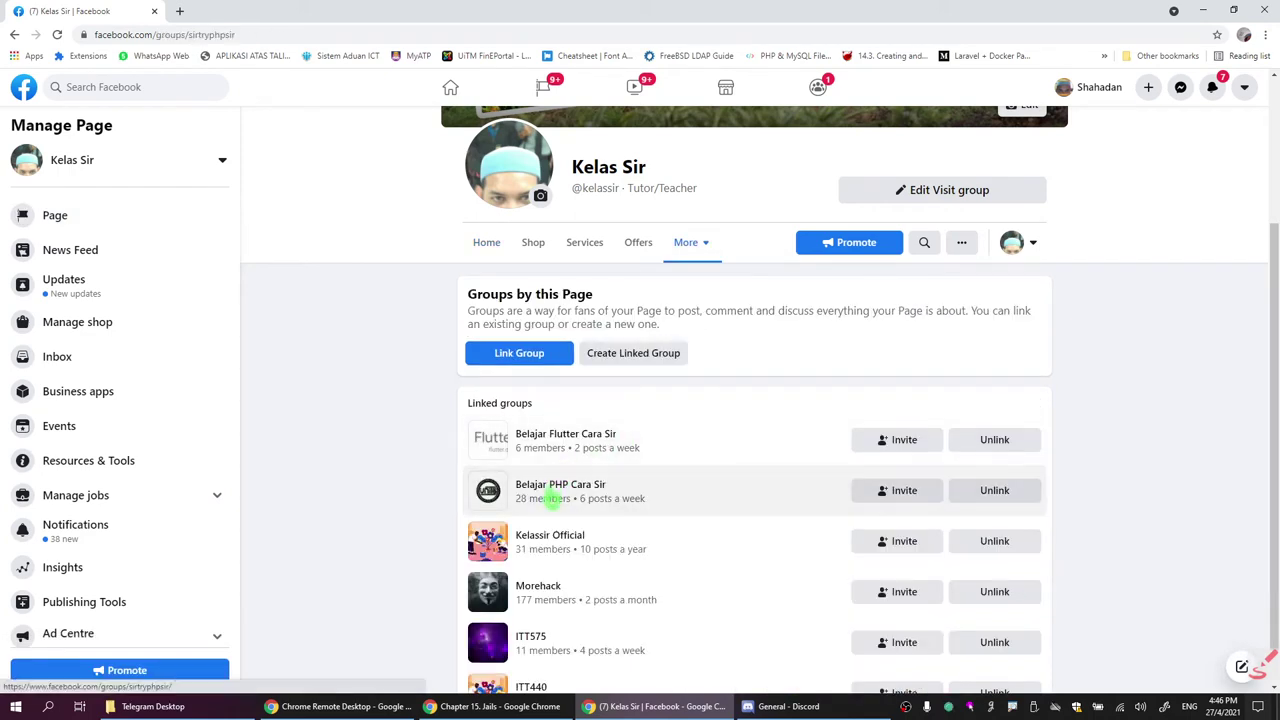
{"action": "left_click", "coordinate": [550, 488]}
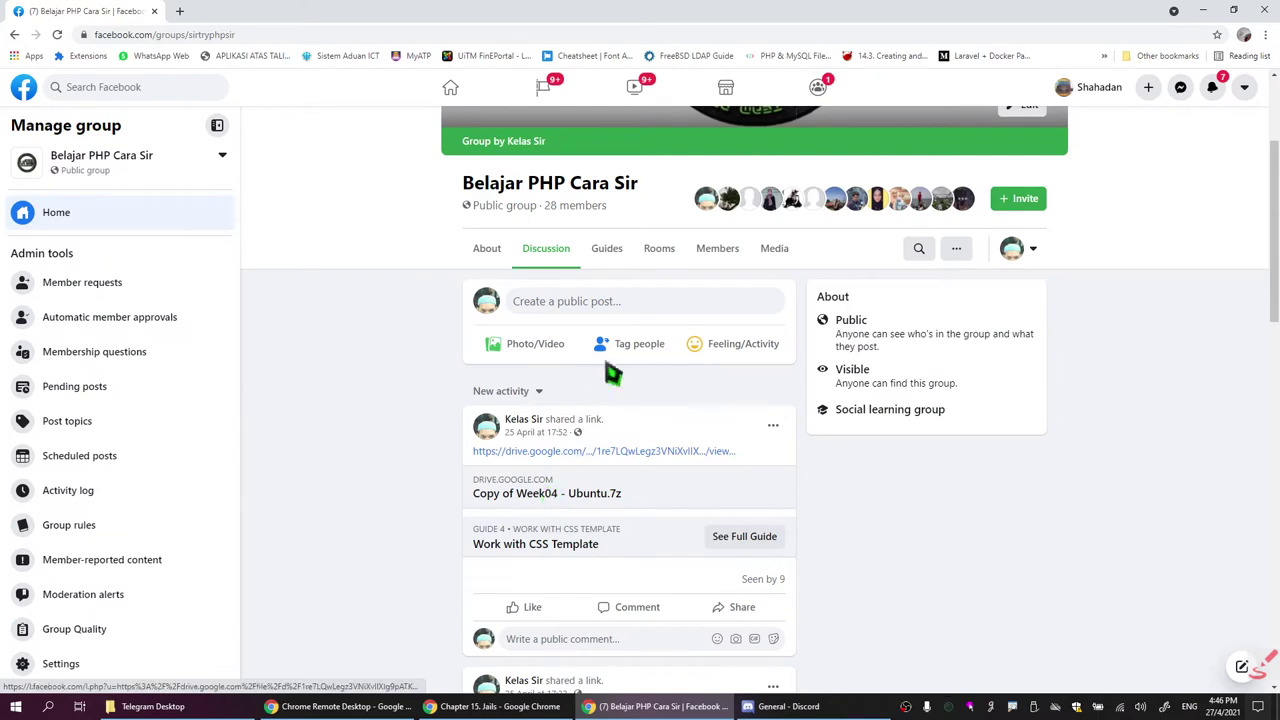
{"action": "left_click", "coordinate": [607, 250]}
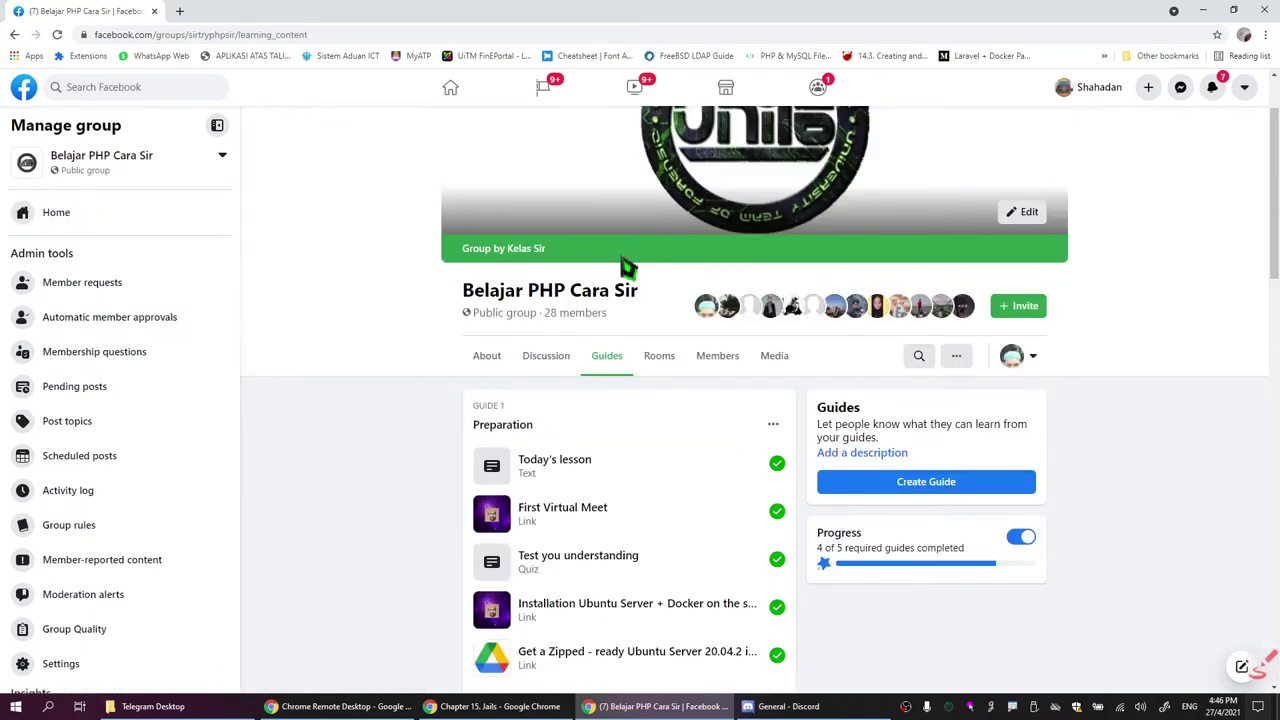
Open the zipped Ubuntu Server 20.04.2 lesson in the Preparation guide and follow its alternative copy link to Google Drive.
{"action": "scroll", "coordinate": [1134, 374], "scroll_direction": "down", "scroll_amount": 2}
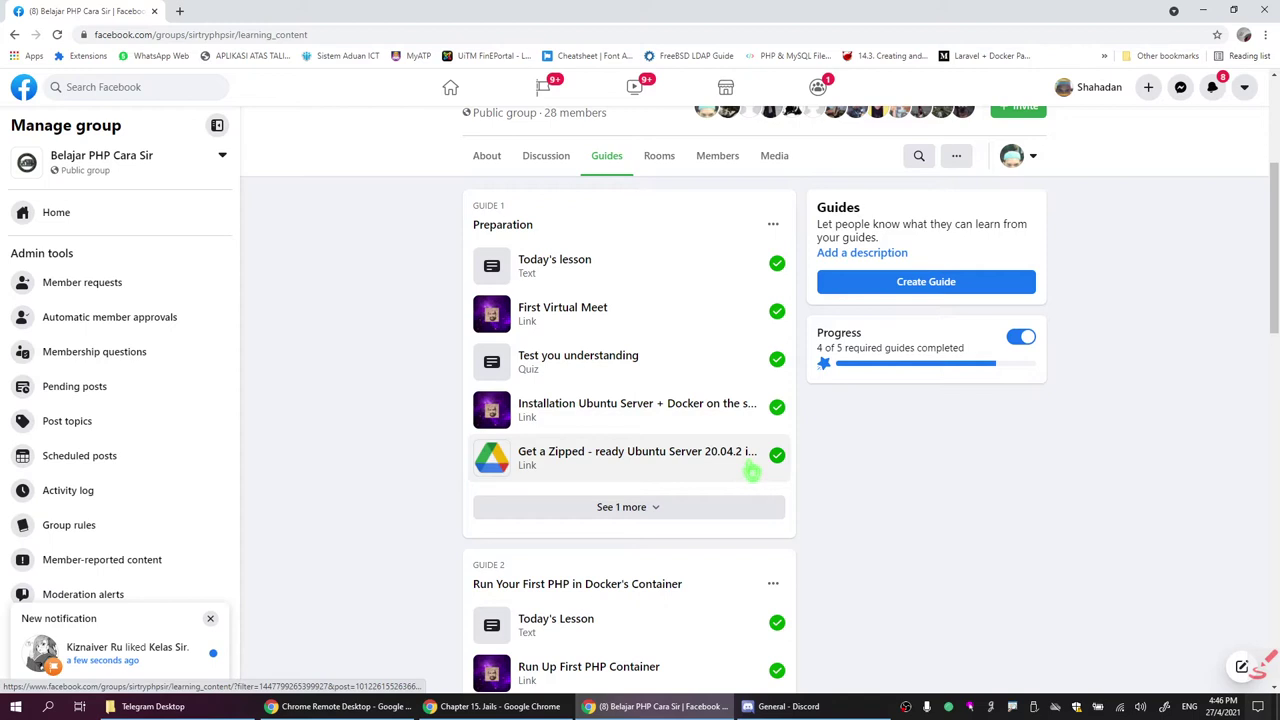
{"action": "scroll", "coordinate": [745, 472], "scroll_direction": "down", "scroll_amount": 1}
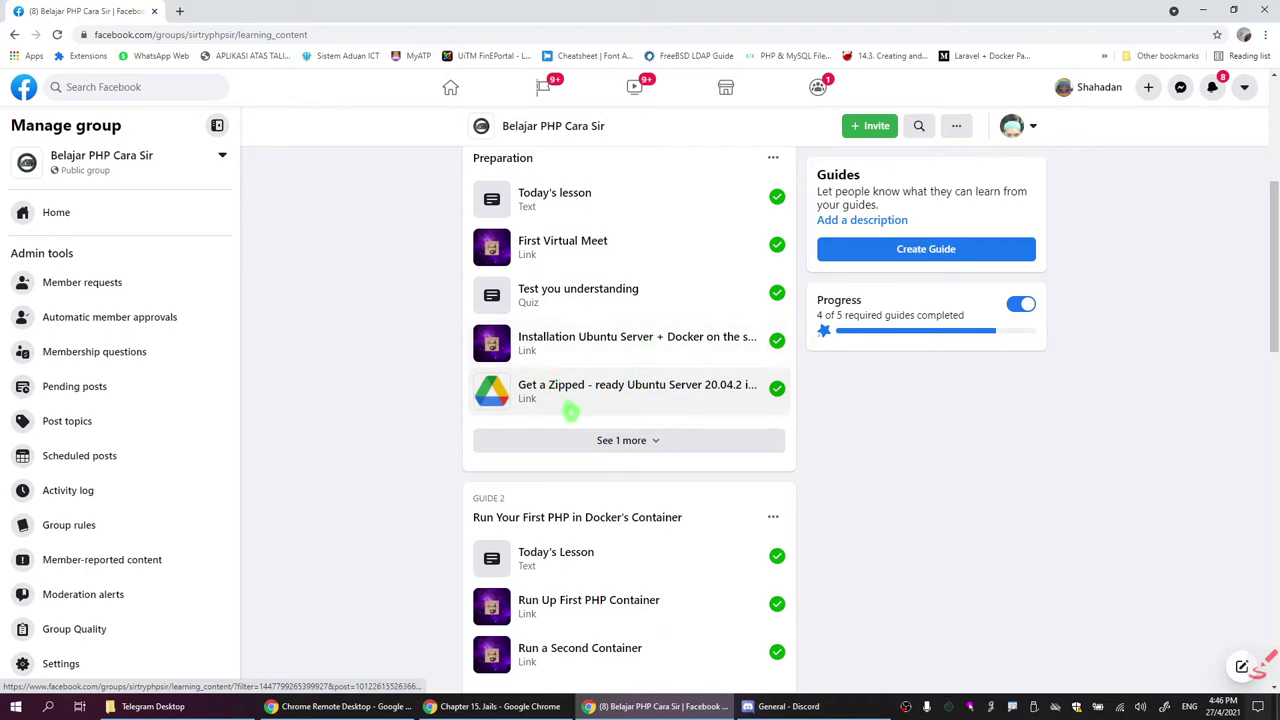
{"action": "left_click", "coordinate": [667, 403]}
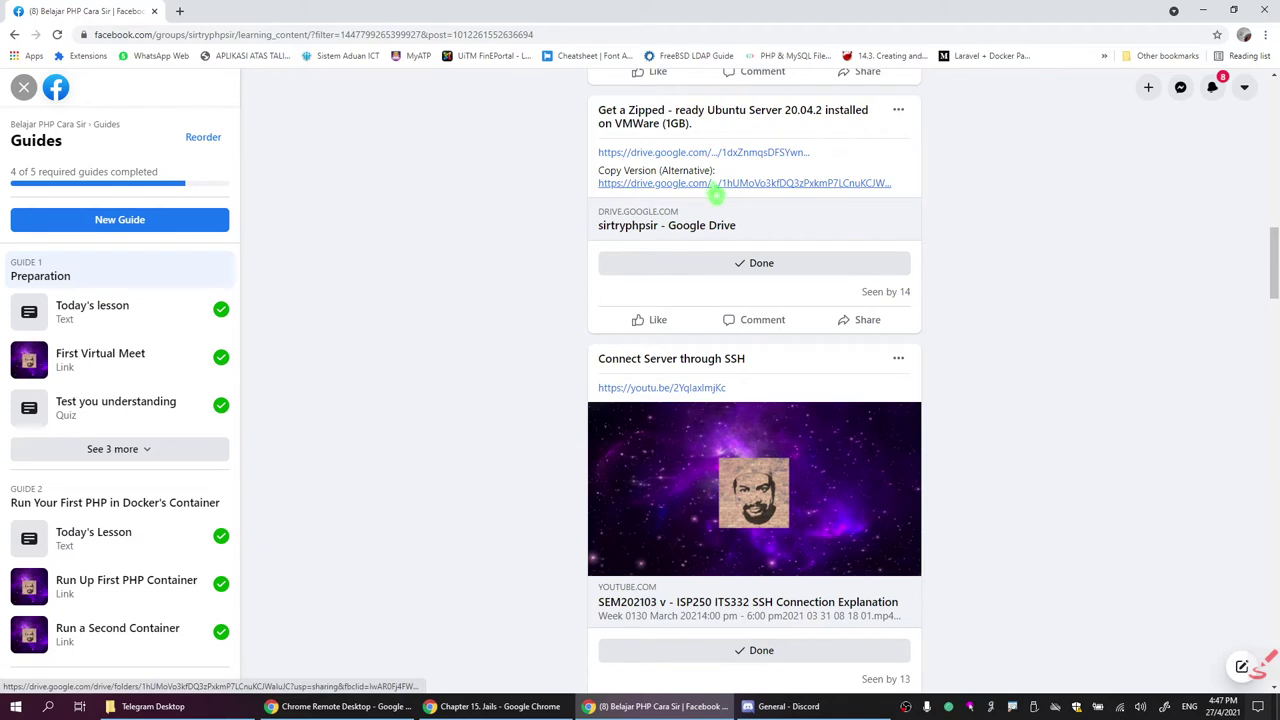
{"action": "left_click", "coordinate": [716, 186]}
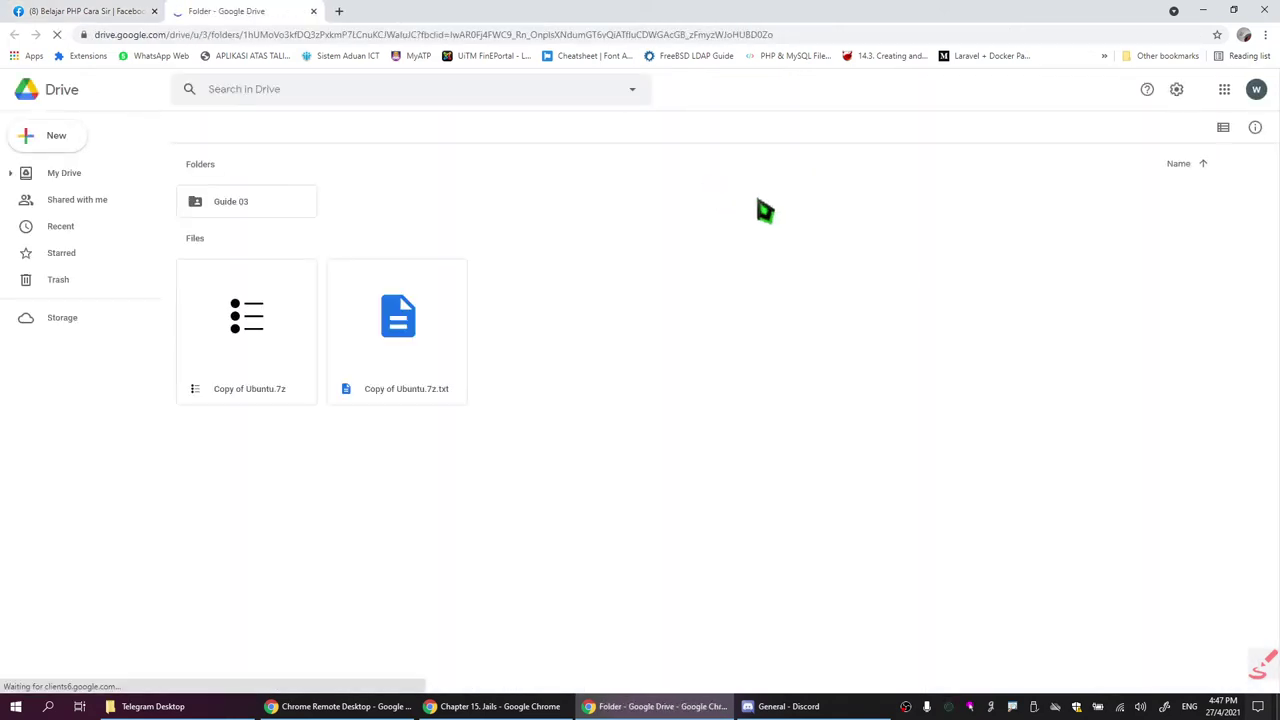
Download Copy of Ubuntu.7z from the sirtryphpsir Drive folder to the Desktop, accepting the download without a virus scan.
{"action": "left_click", "coordinate": [282, 345]}
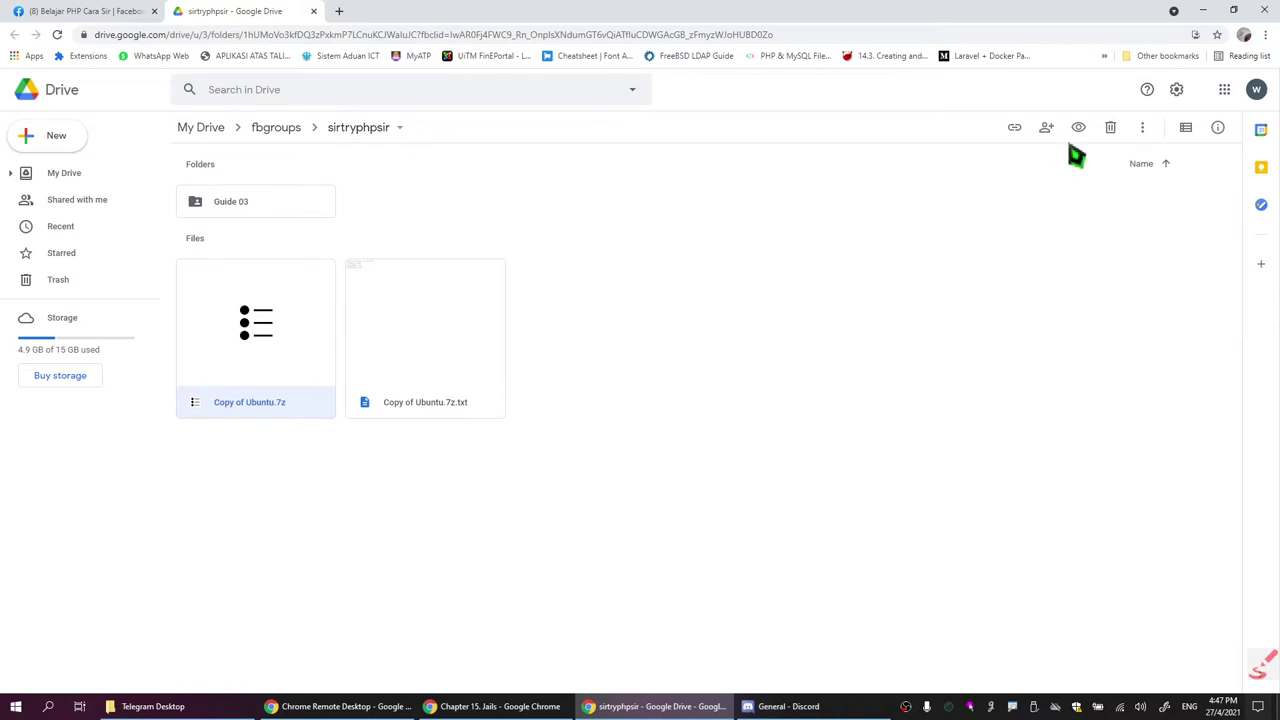
{"action": "left_click", "coordinate": [1142, 127]}
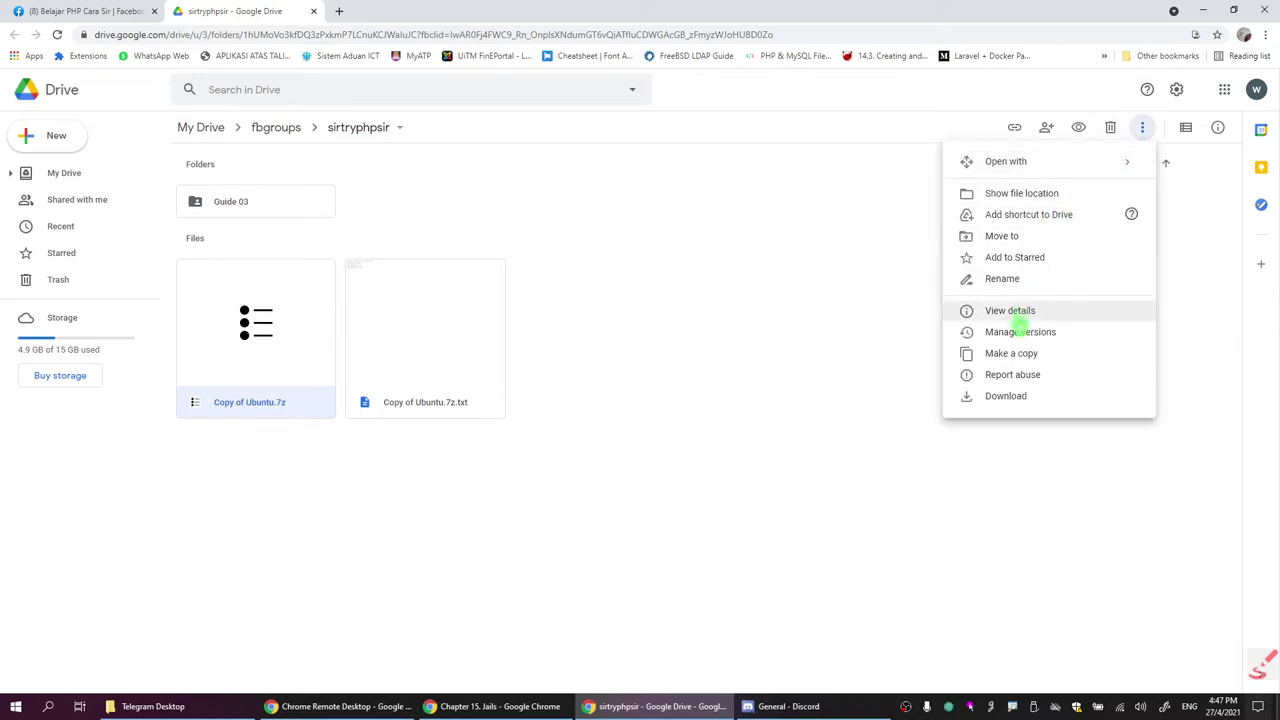
{"action": "left_click", "coordinate": [1017, 398]}
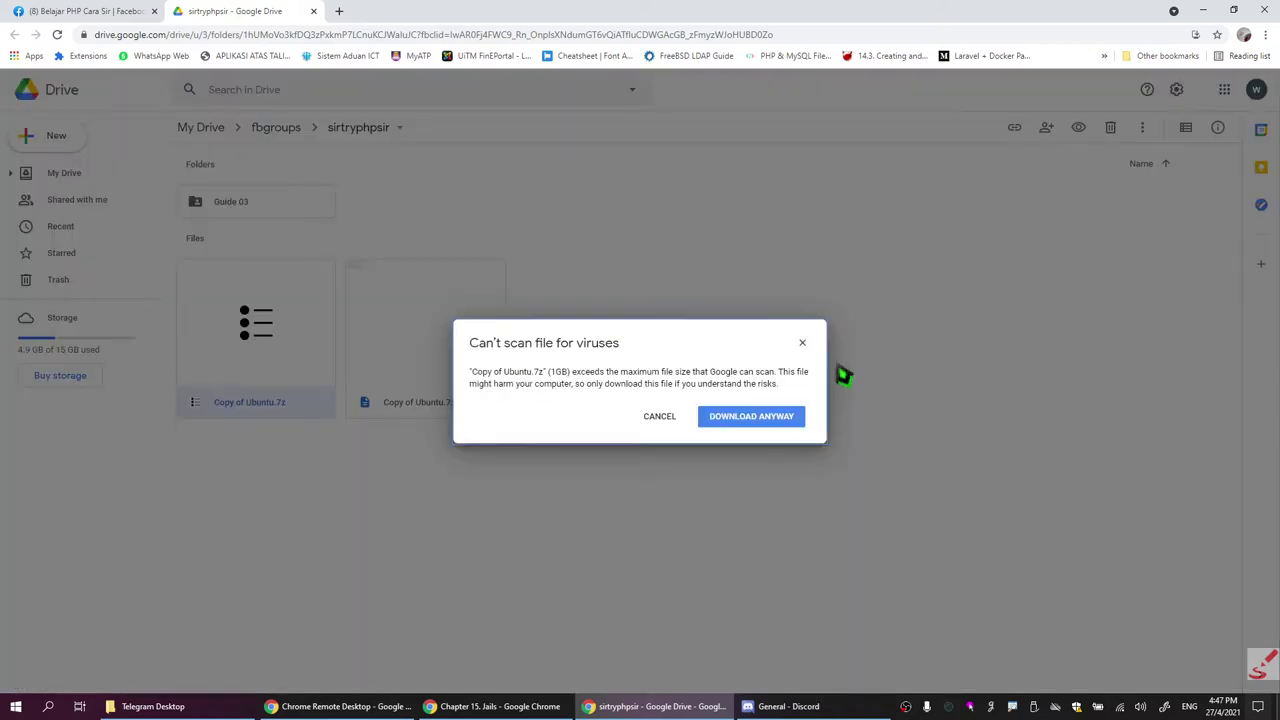
{"action": "left_click", "coordinate": [785, 418]}
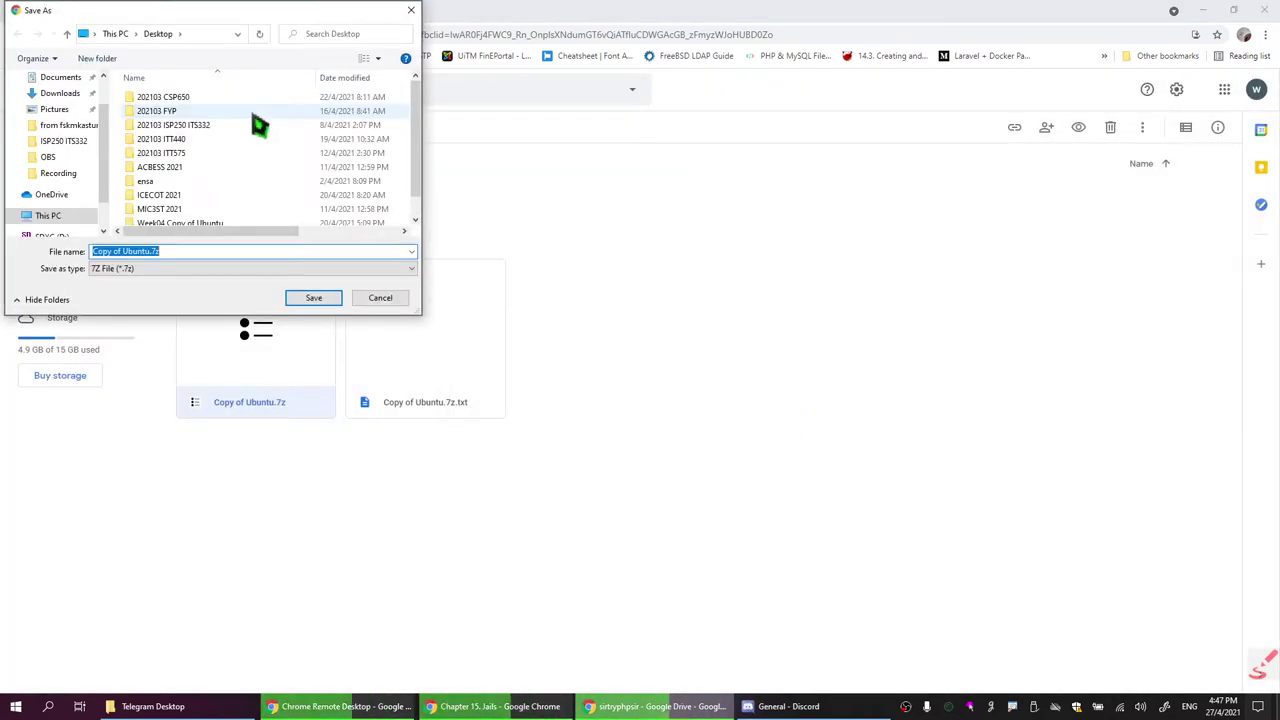
{"action": "left_click", "coordinate": [314, 300]}
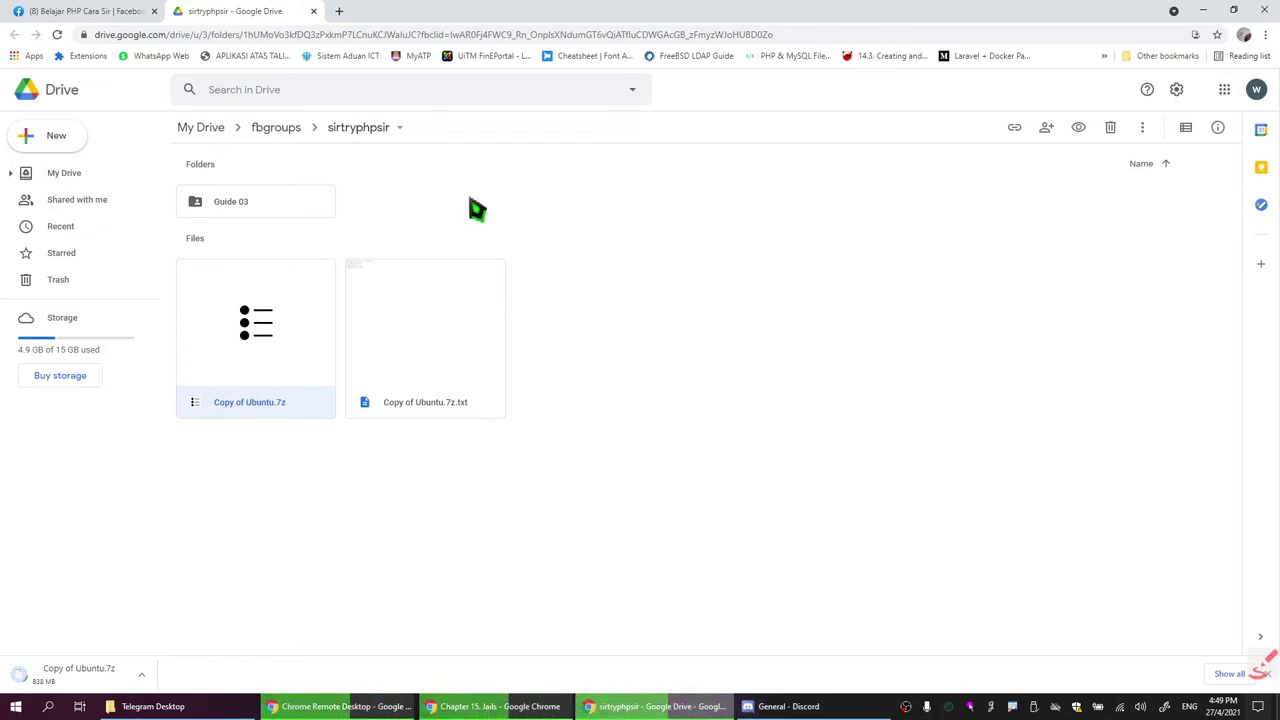
Return to the Facebook group's guides and examine the full lesson lists for Preparation, Work with Docker's Container and Work with CSS Template.
{"action": "left_click", "coordinate": [114, 11]}
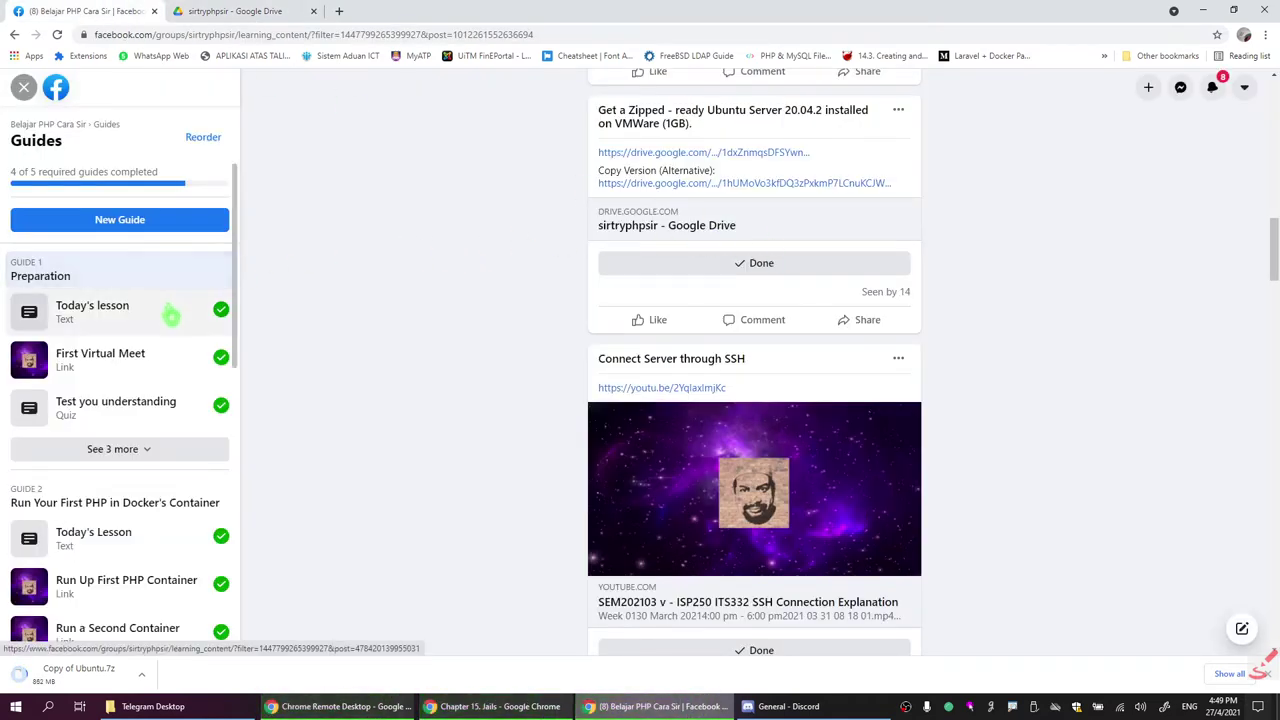
{"action": "scroll", "coordinate": [171, 312], "scroll_direction": "down", "scroll_amount": 2}
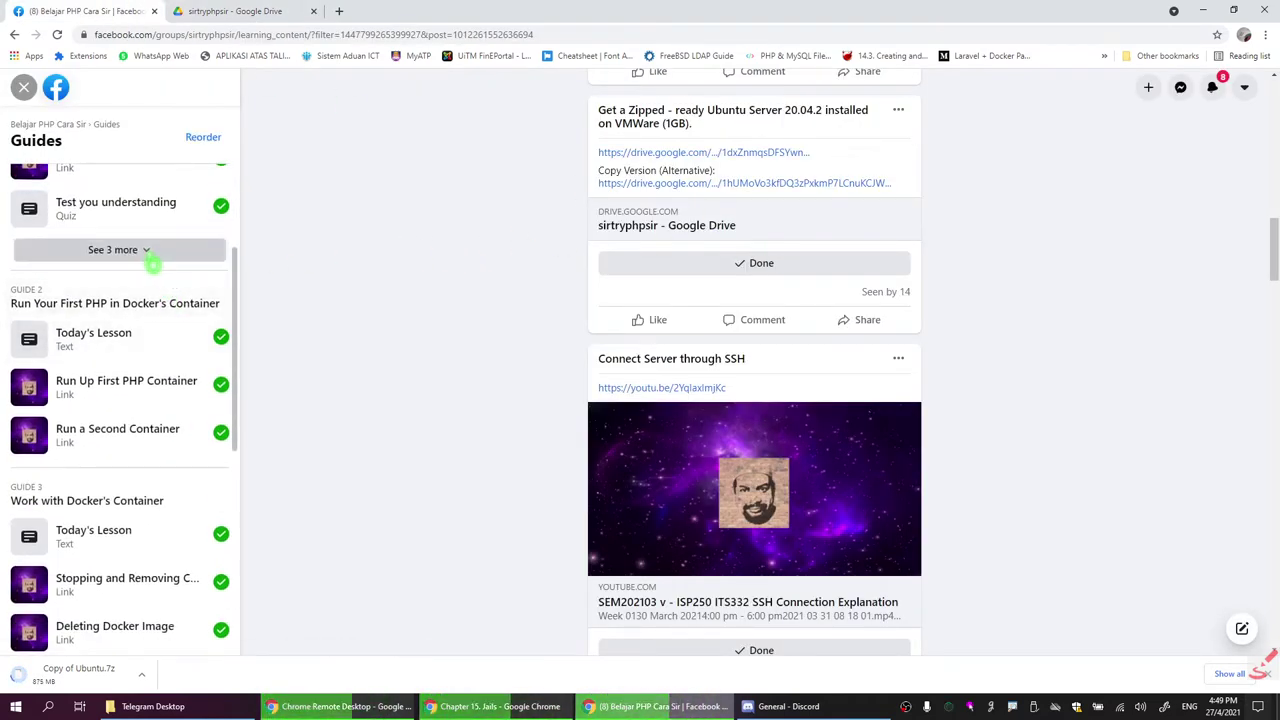
{"action": "left_click", "coordinate": [153, 250]}
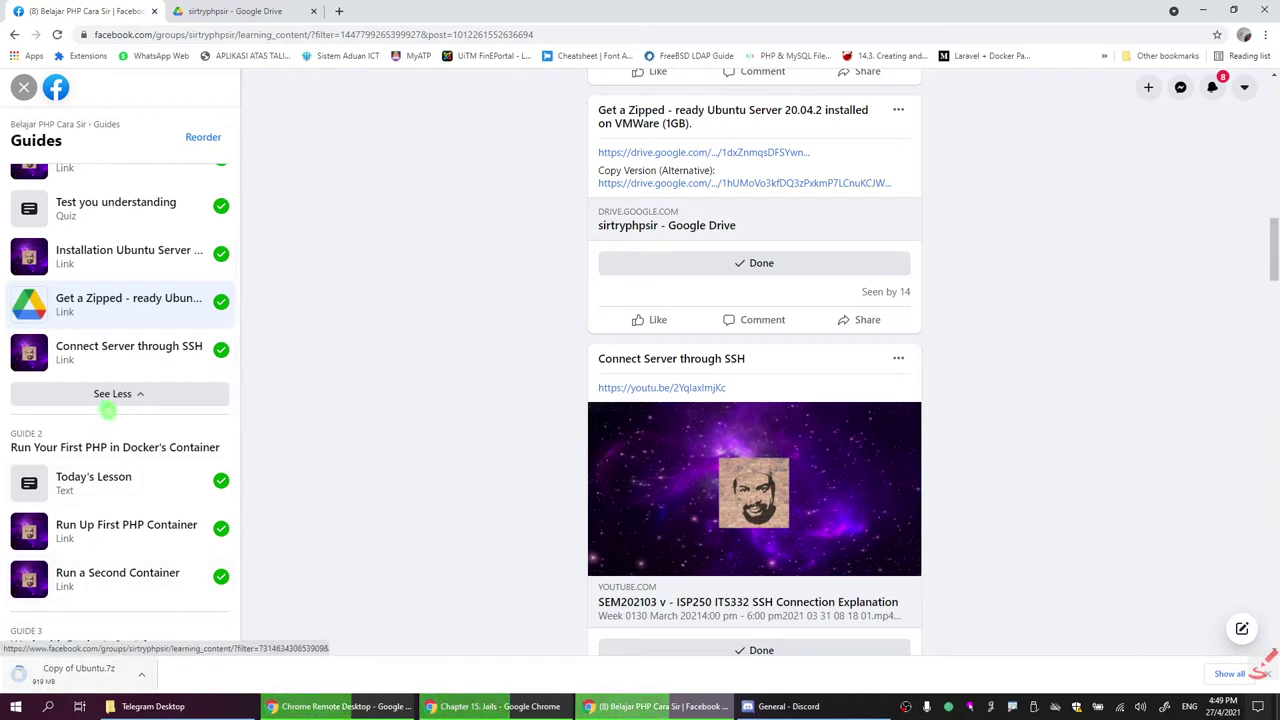
{"action": "scroll", "coordinate": [137, 340], "scroll_direction": "down", "scroll_amount": 3}
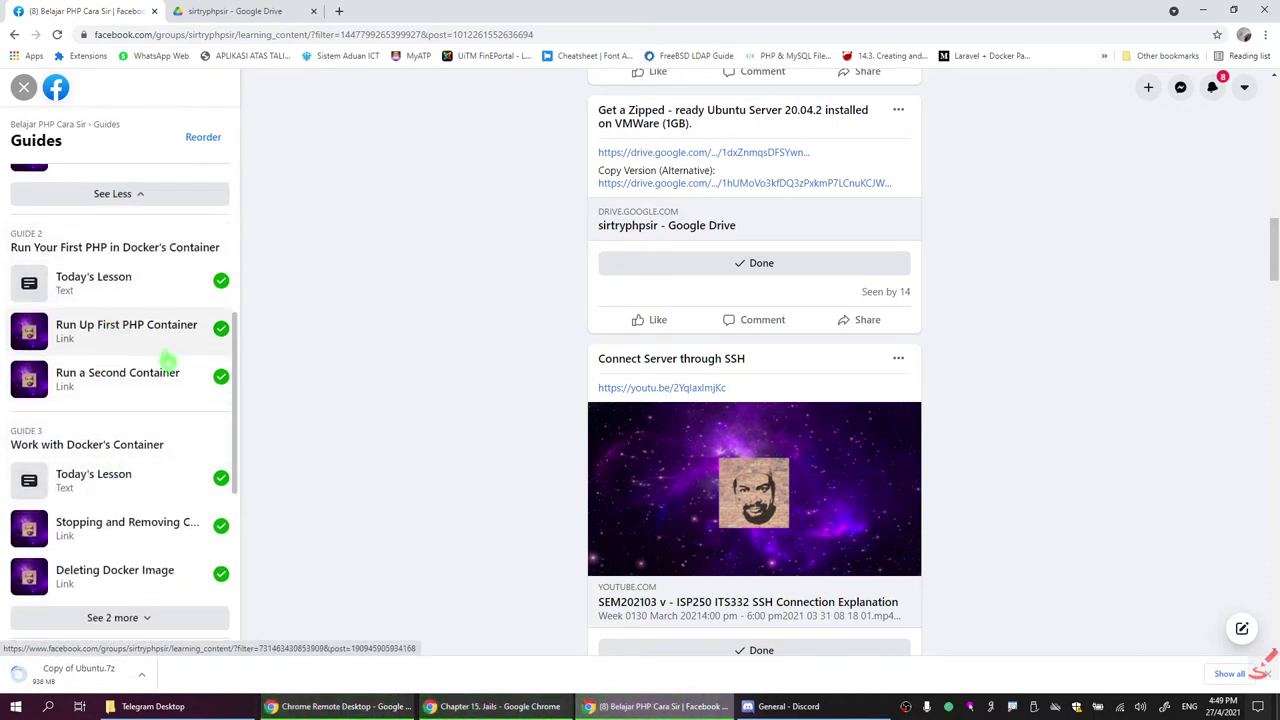
{"action": "scroll", "coordinate": [123, 337], "scroll_direction": "down", "scroll_amount": 1}
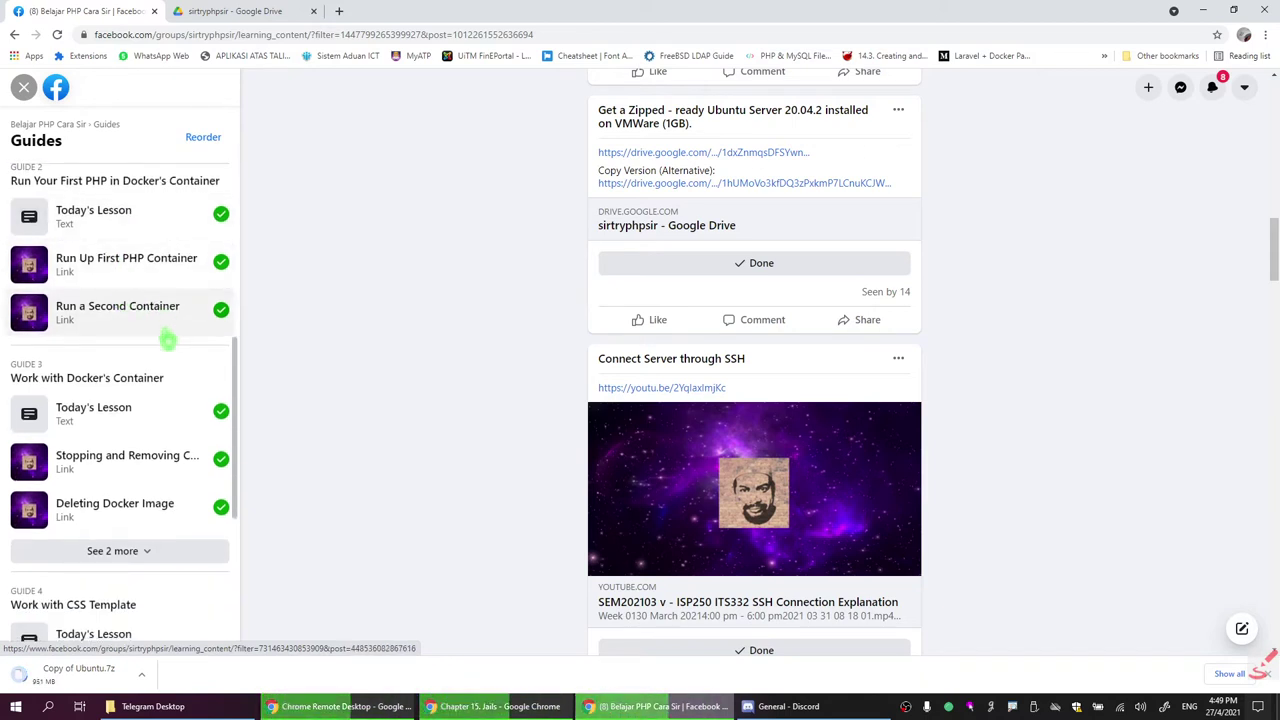
{"action": "left_click", "coordinate": [120, 551]}
{"action": "scroll", "coordinate": [143, 497], "scroll_direction": "down", "scroll_amount": 1}
{"action": "scroll", "coordinate": [130, 490], "scroll_direction": "down", "scroll_amount": 1}
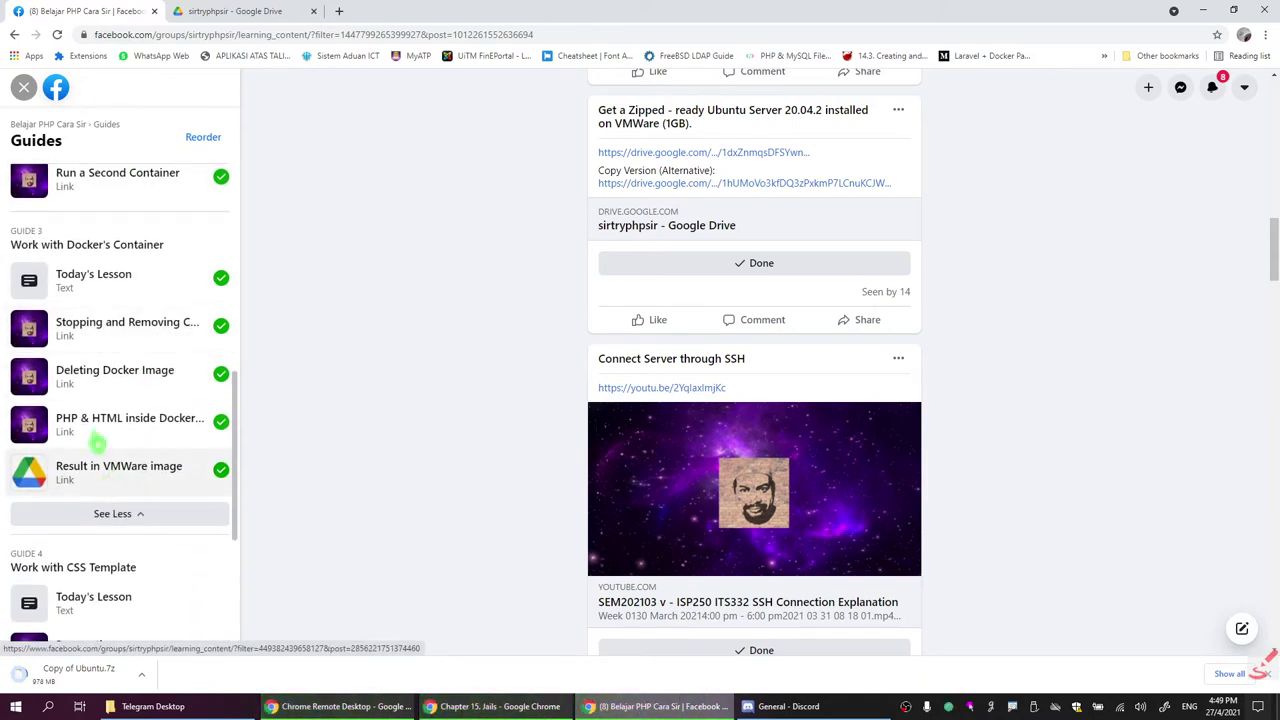
{"action": "scroll", "coordinate": [95, 475], "scroll_direction": "down", "scroll_amount": 3}
{"action": "left_click", "coordinate": [126, 540]}
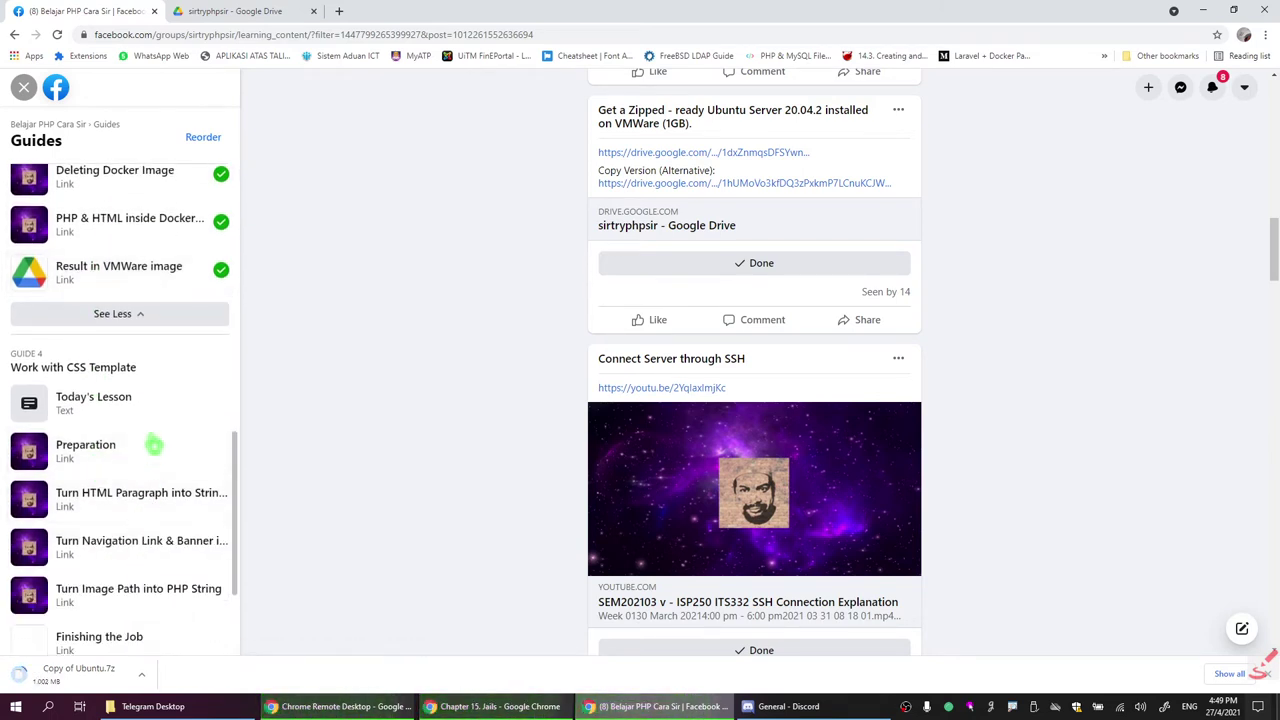
{"action": "scroll", "coordinate": [163, 417], "scroll_direction": "down", "scroll_amount": 2}
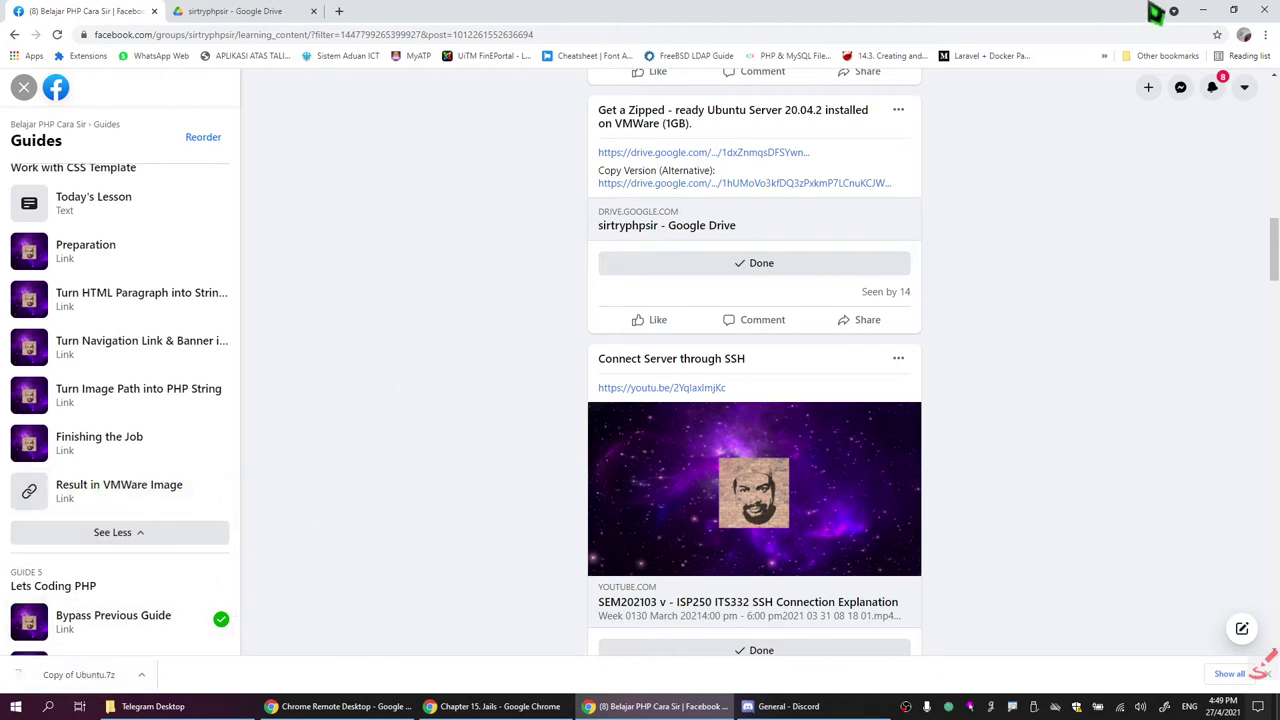
Minimize the browser and place Copy of Ubuntu.7z, Week04 Copy of Ubuntu.7z and the Week04 Copy of Ubuntu folder side by side on the desktop.
{"action": "left_click", "coordinate": [1203, 11]}
{"action": "left_click", "coordinate": [1203, 11]}
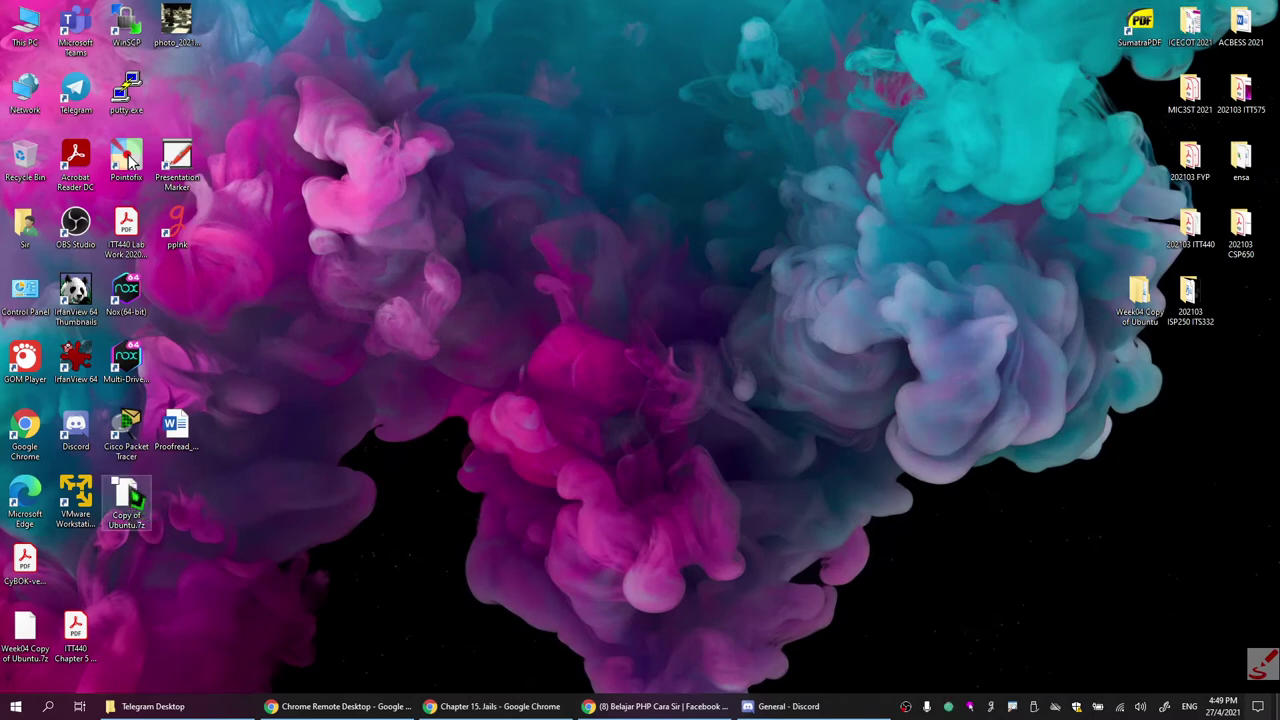
{"action": "left_click_drag", "start_coordinate": [135, 497], "coordinate": [606, 150]}
{"action": "left_click_drag", "start_coordinate": [28, 628], "coordinate": [565, 160]}
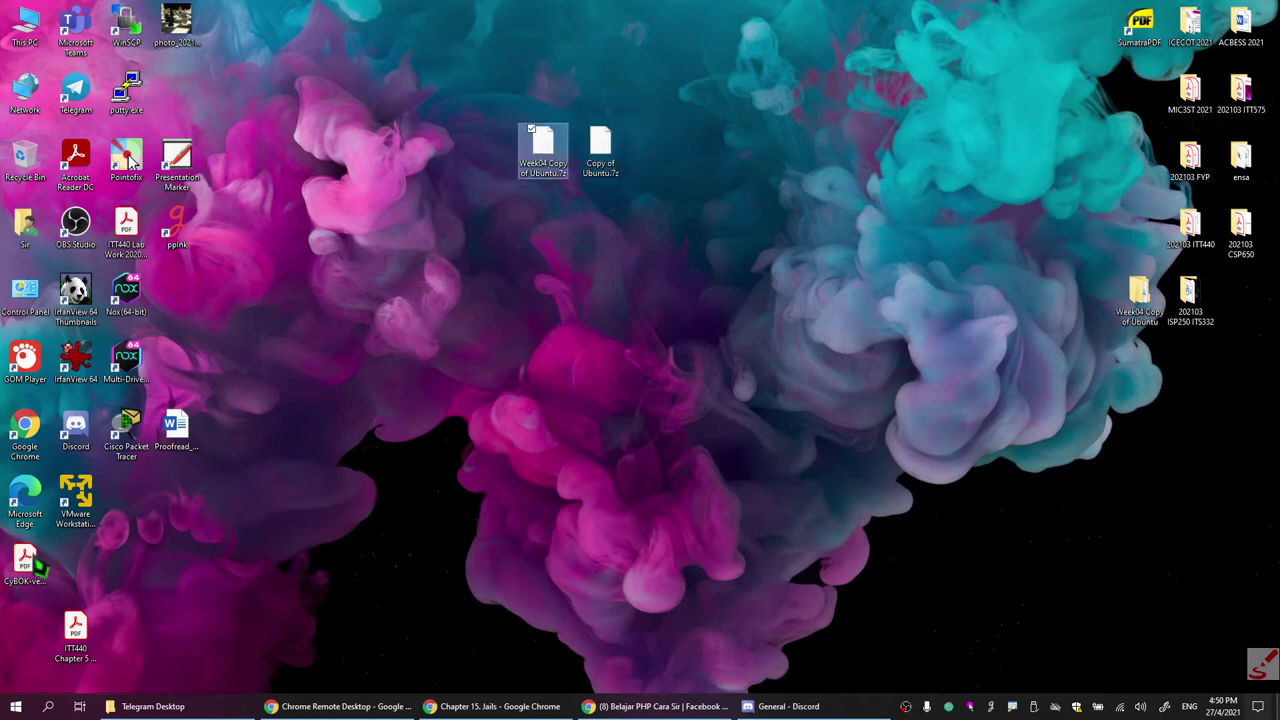
{"action": "left_click_drag", "start_coordinate": [1140, 292], "coordinate": [495, 165]}
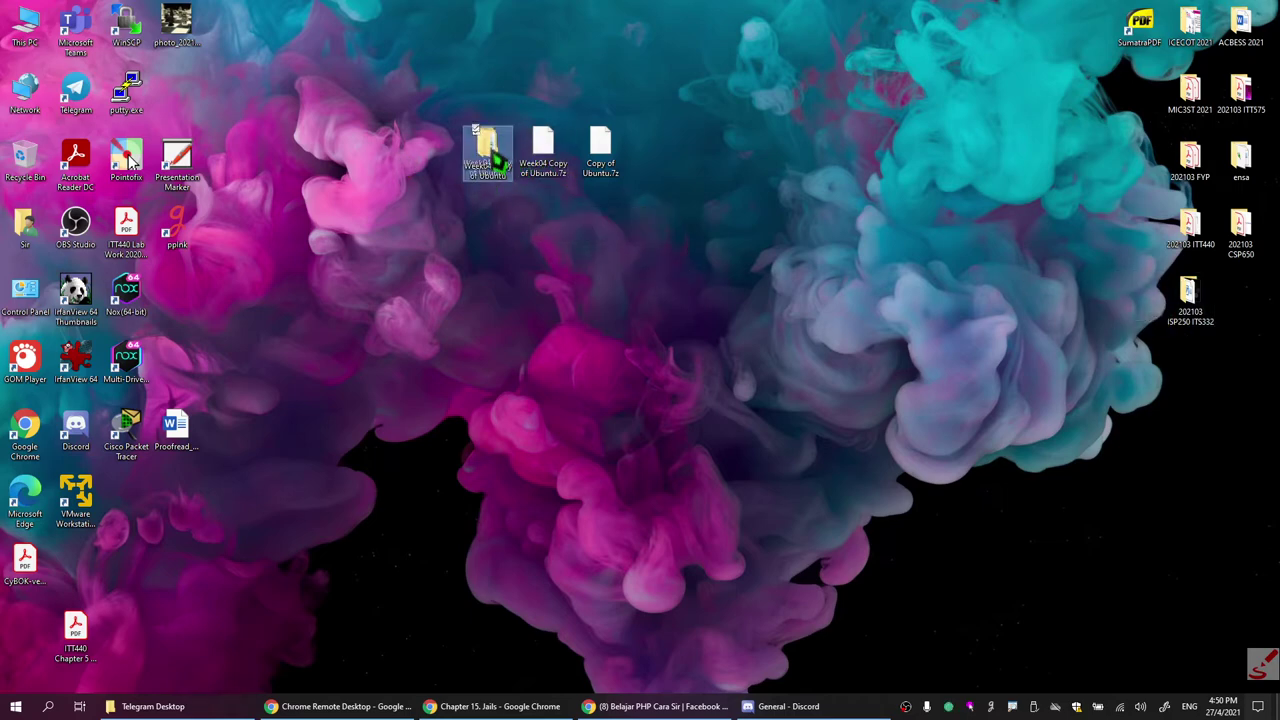
Rename the downloaded Copy of Ubuntu.7z on the desktop as Week01 Copy of Ubuntu.7z.
{"action": "left_click", "coordinate": [603, 170]}
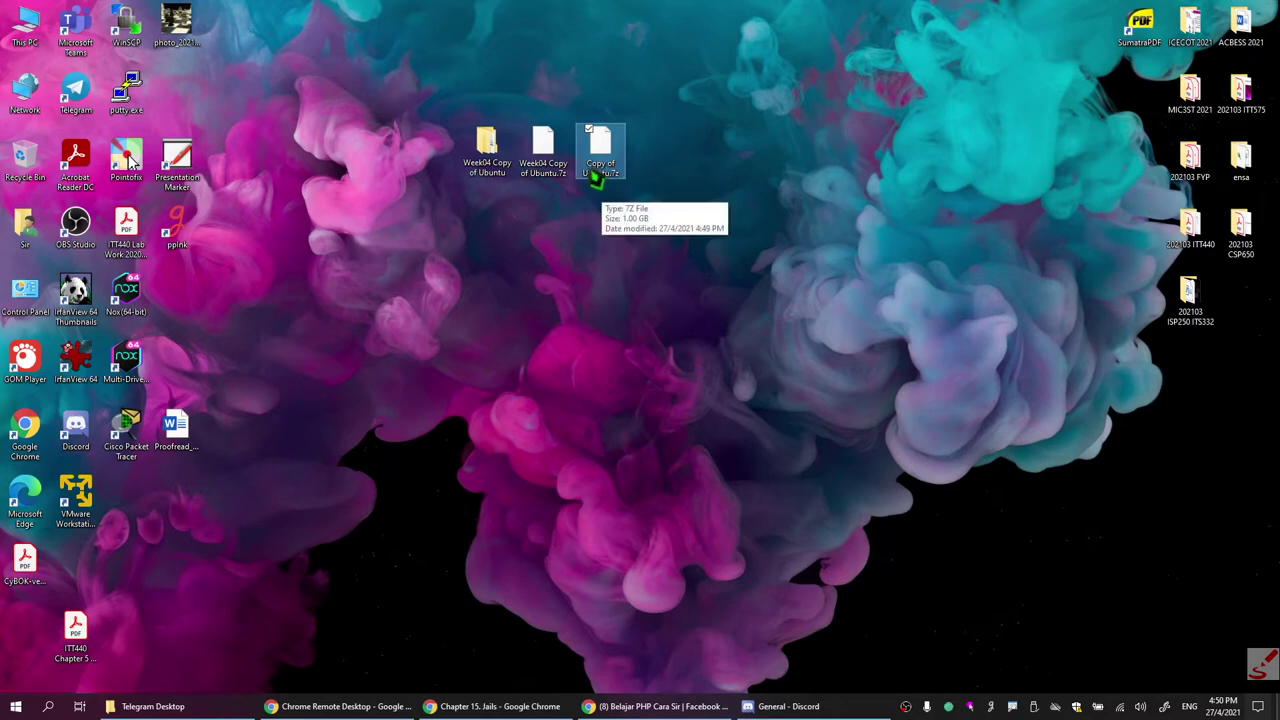
{"action": "left_click", "coordinate": [598, 168]}
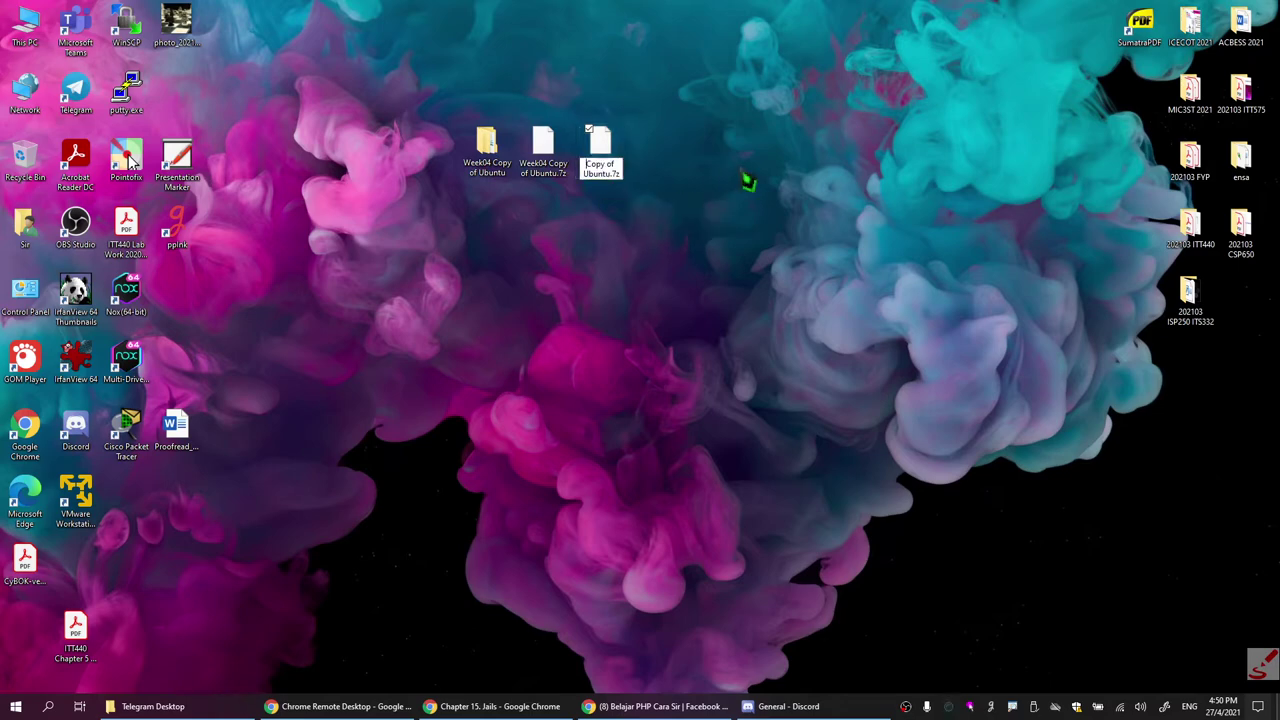
{"action": "key", "text": "Home"}
{"action": "type", "text": "Week"}
{"action": "key", "text": "Left"}
{"action": "type", "text": "01"}
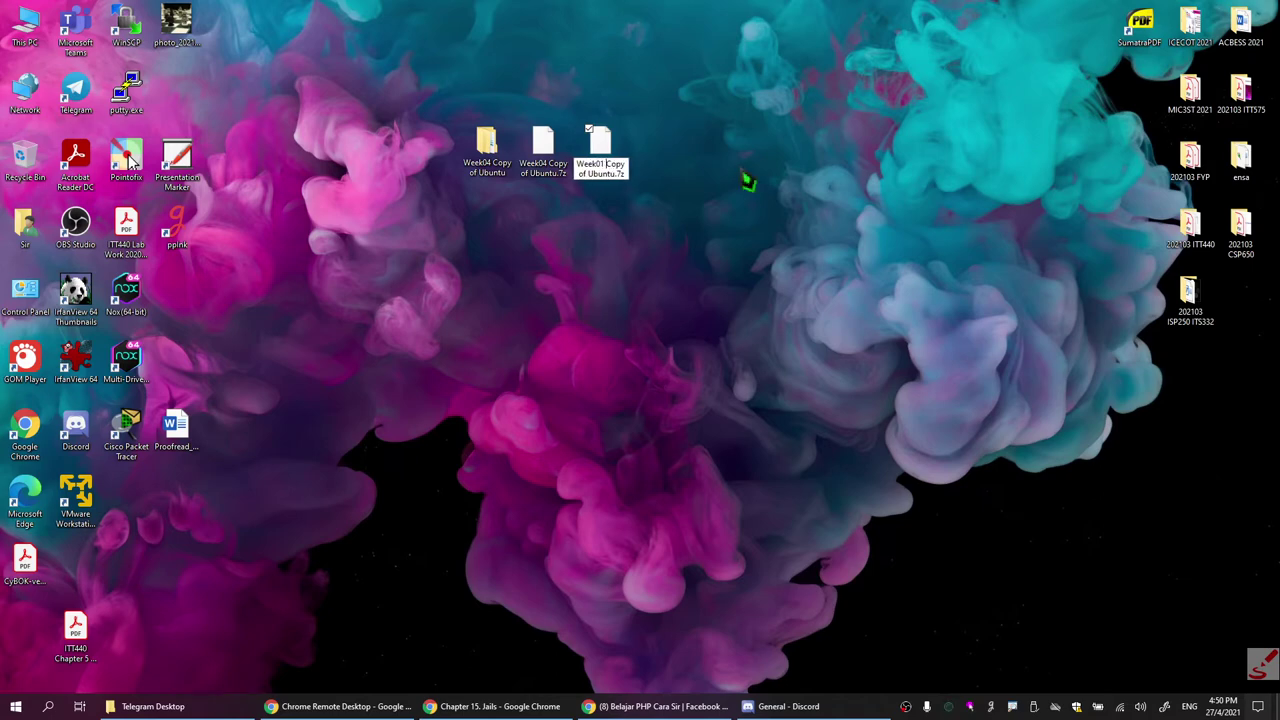
{"action": "key", "text": "Return"}
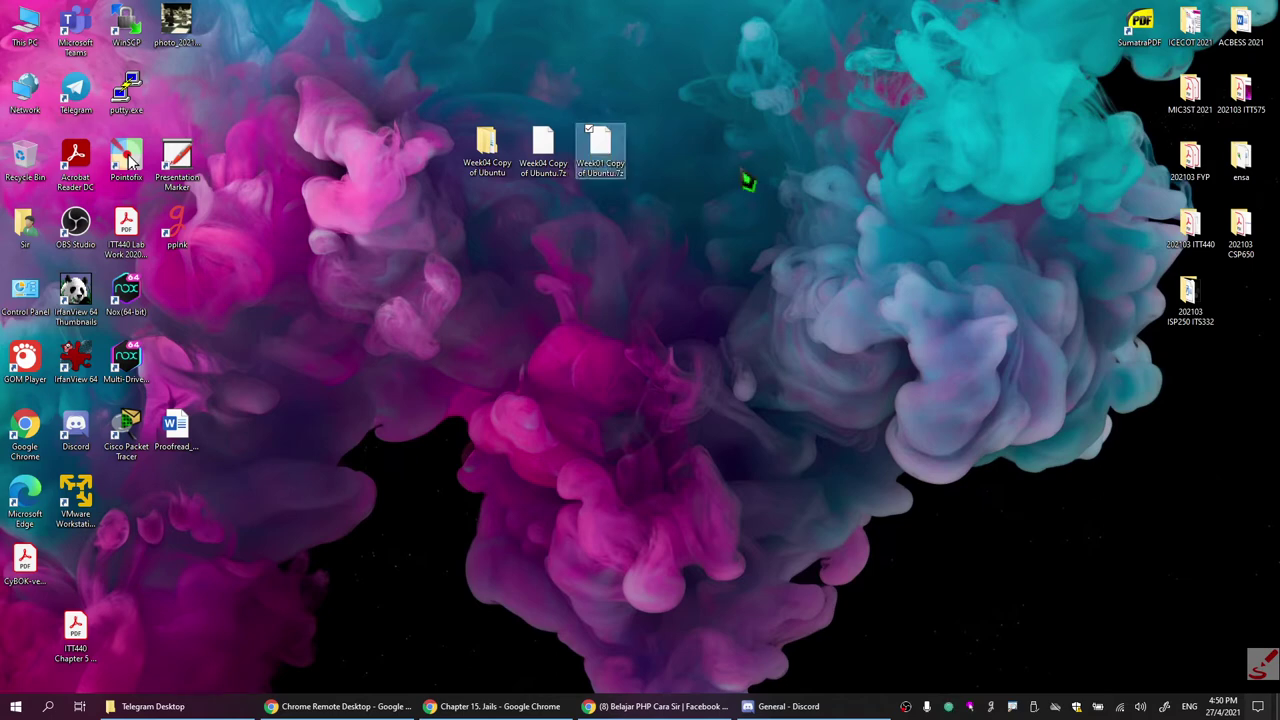
Extract Week01 Copy of Ubuntu.7z into its own folder with 7-Zip and place that folder beside the archive on the desktop.
{"action": "left_click", "coordinate": [553, 155]}
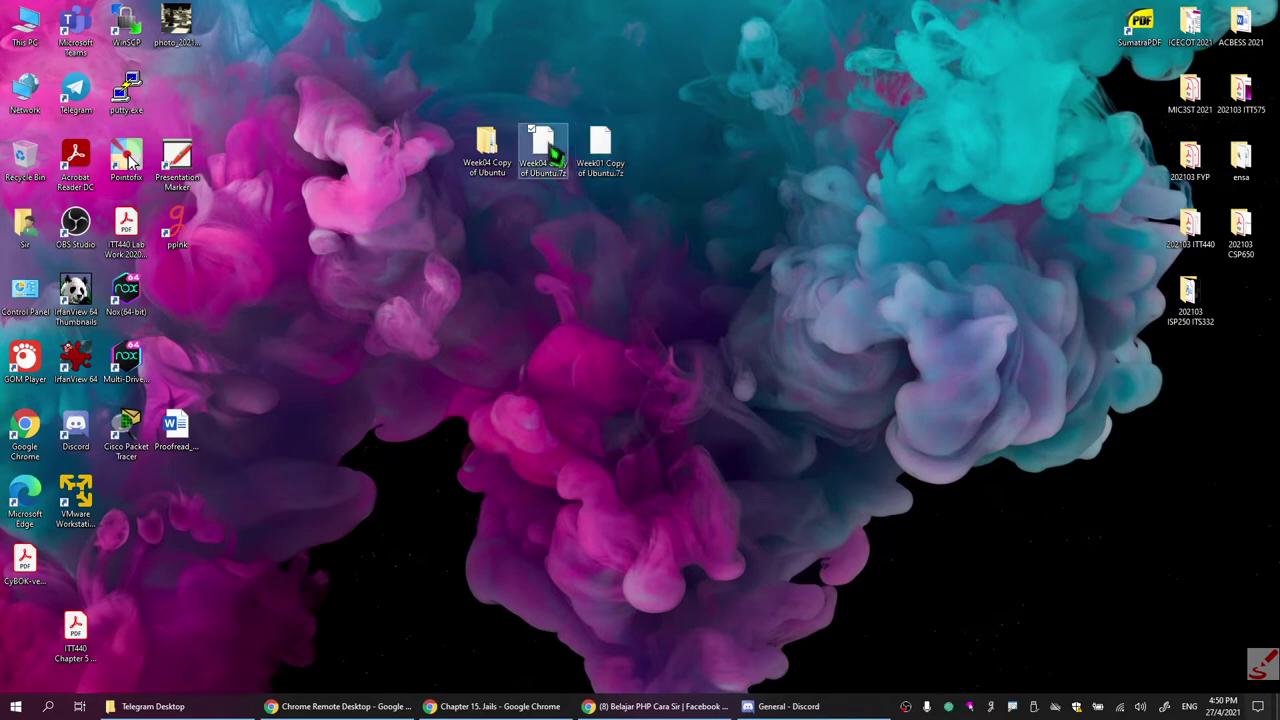
{"action": "left_click", "coordinate": [610, 168]}
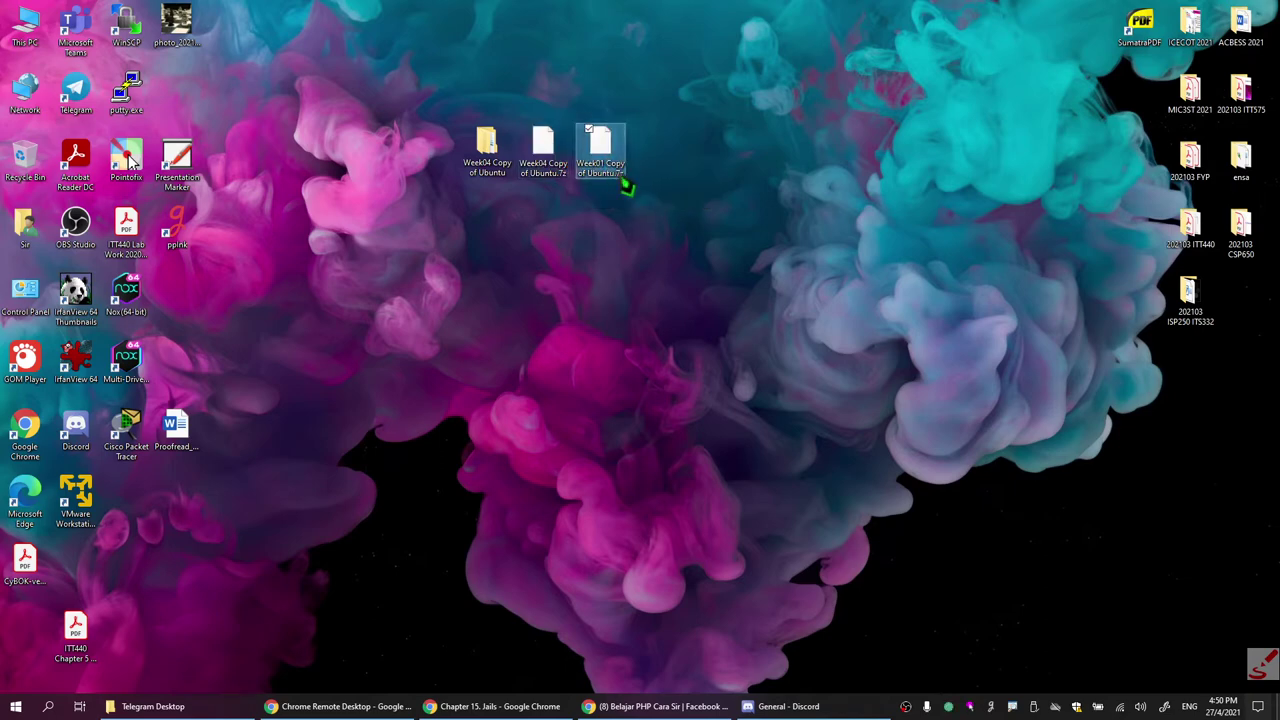
{"action": "right_click", "coordinate": [612, 156]}
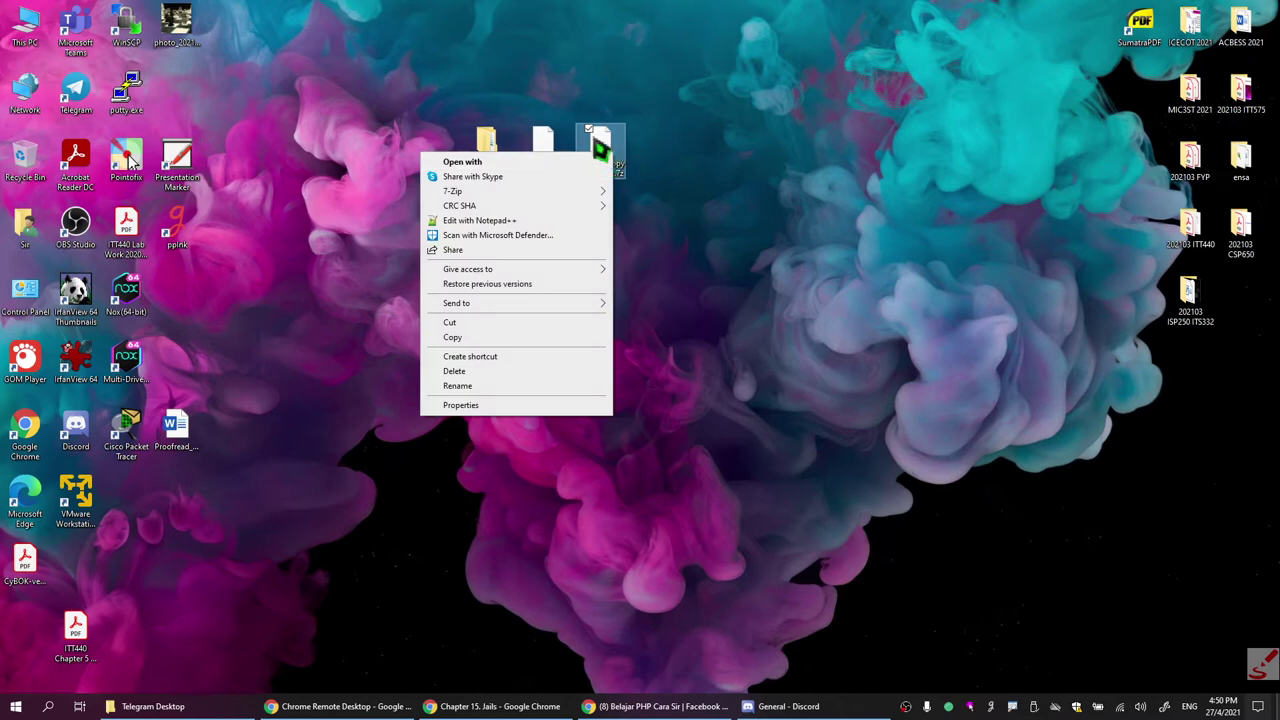
{"action": "mouse_move", "coordinate": [585, 191]}
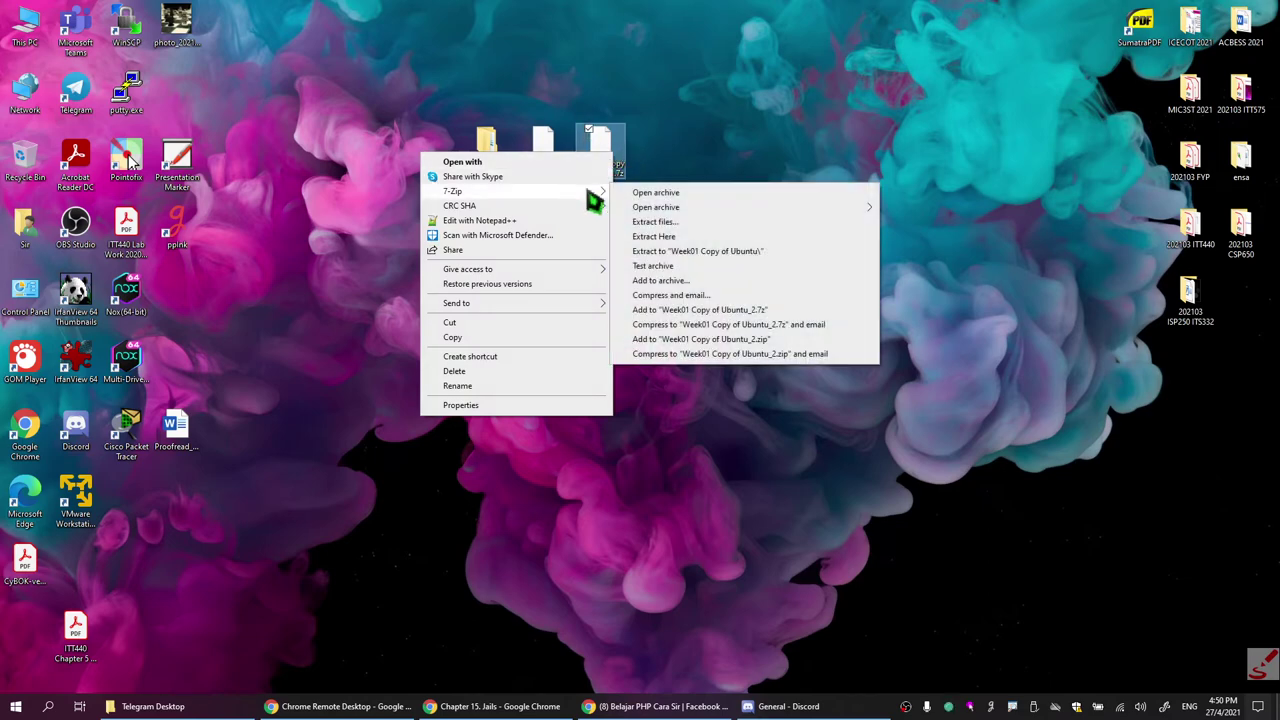
{"action": "left_click", "coordinate": [718, 252]}
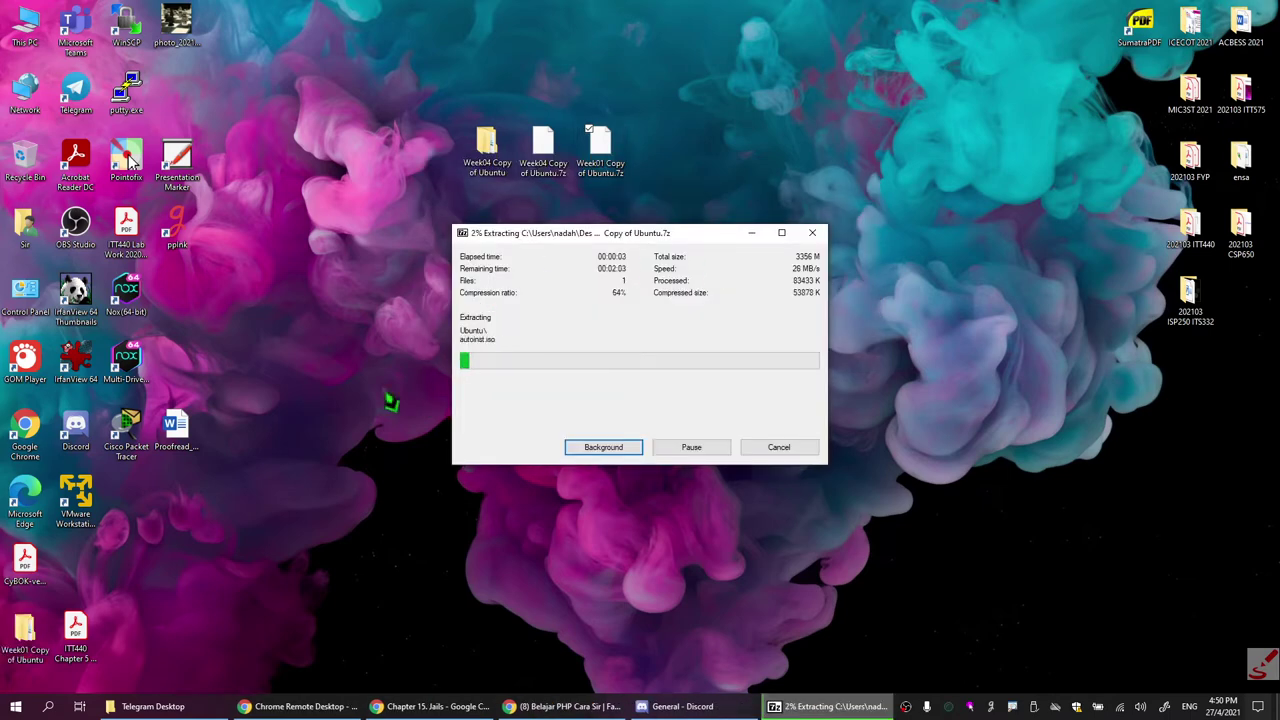
{"action": "left_click", "coordinate": [24, 640]}
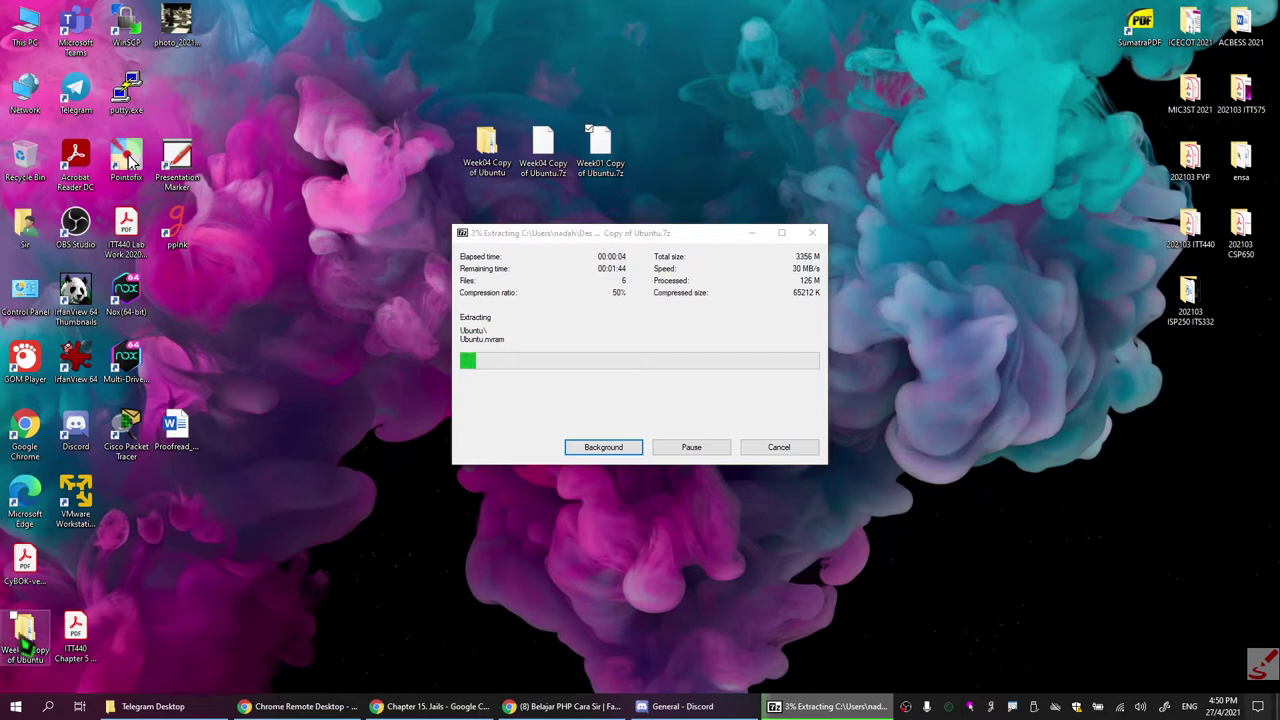
{"action": "left_click_drag", "start_coordinate": [24, 640], "coordinate": [706, 190]}
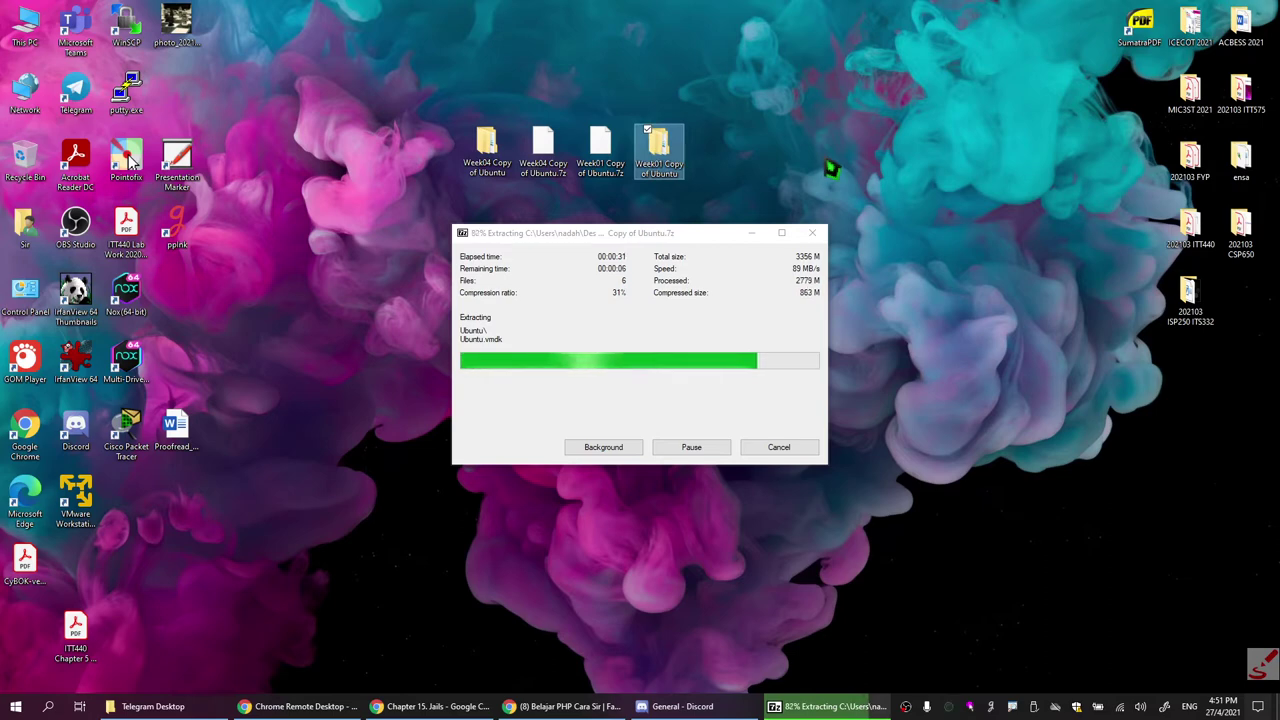
Align the desktop icons to the grid and place the Week01 Copy of Ubuntu folder directly beside its archive.
{"action": "right_click", "coordinate": [896, 157]}
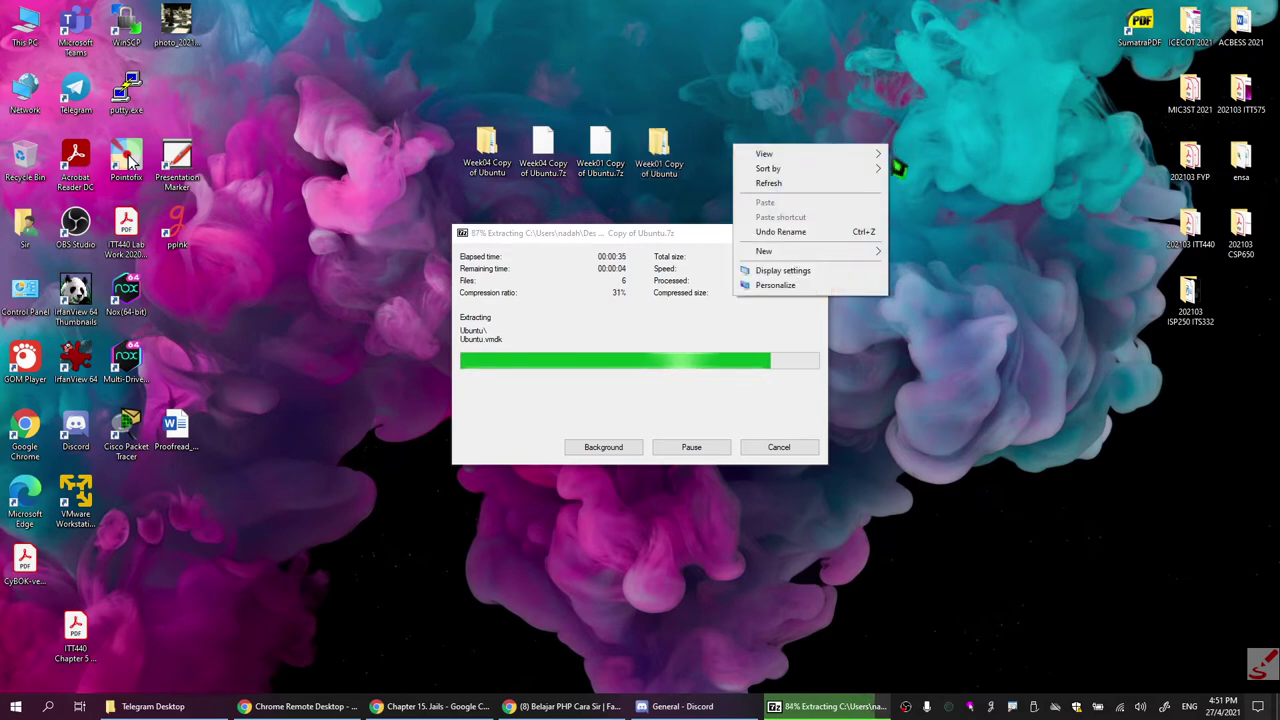
{"action": "mouse_move", "coordinate": [872, 154]}
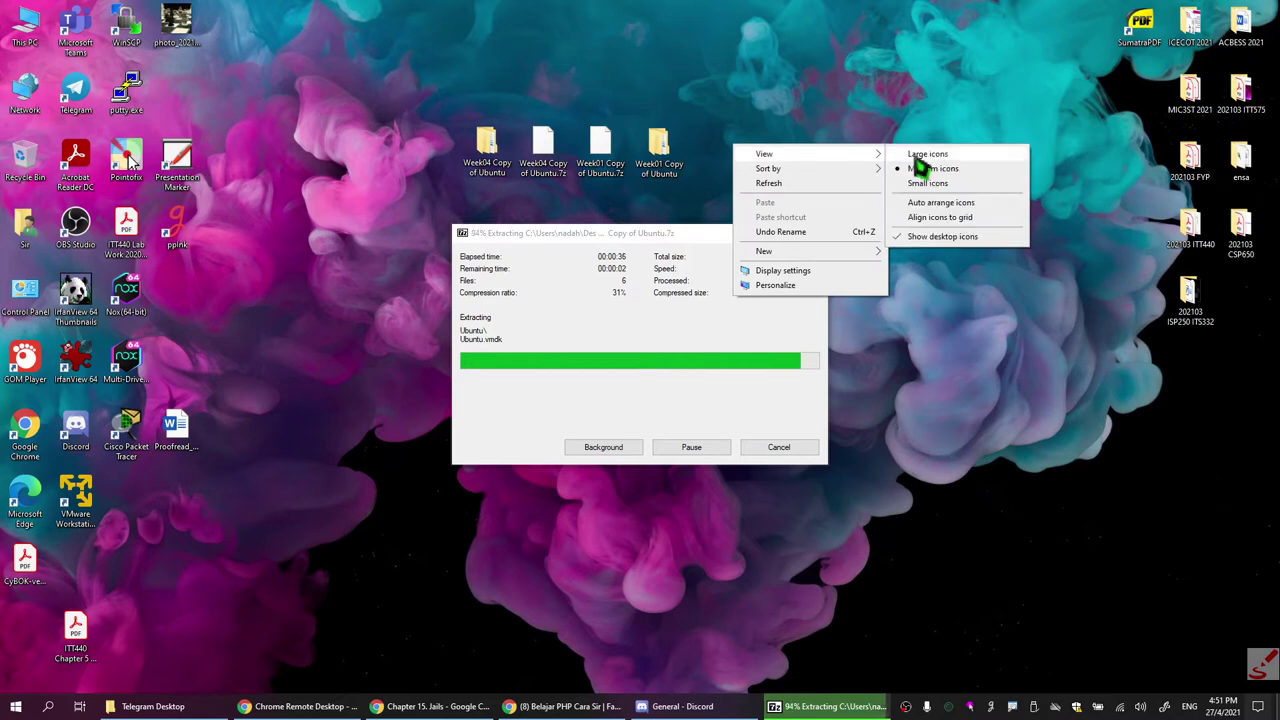
{"action": "left_click", "coordinate": [940, 217]}
{"action": "left_click_drag", "start_coordinate": [705, 185], "coordinate": [655, 190]}
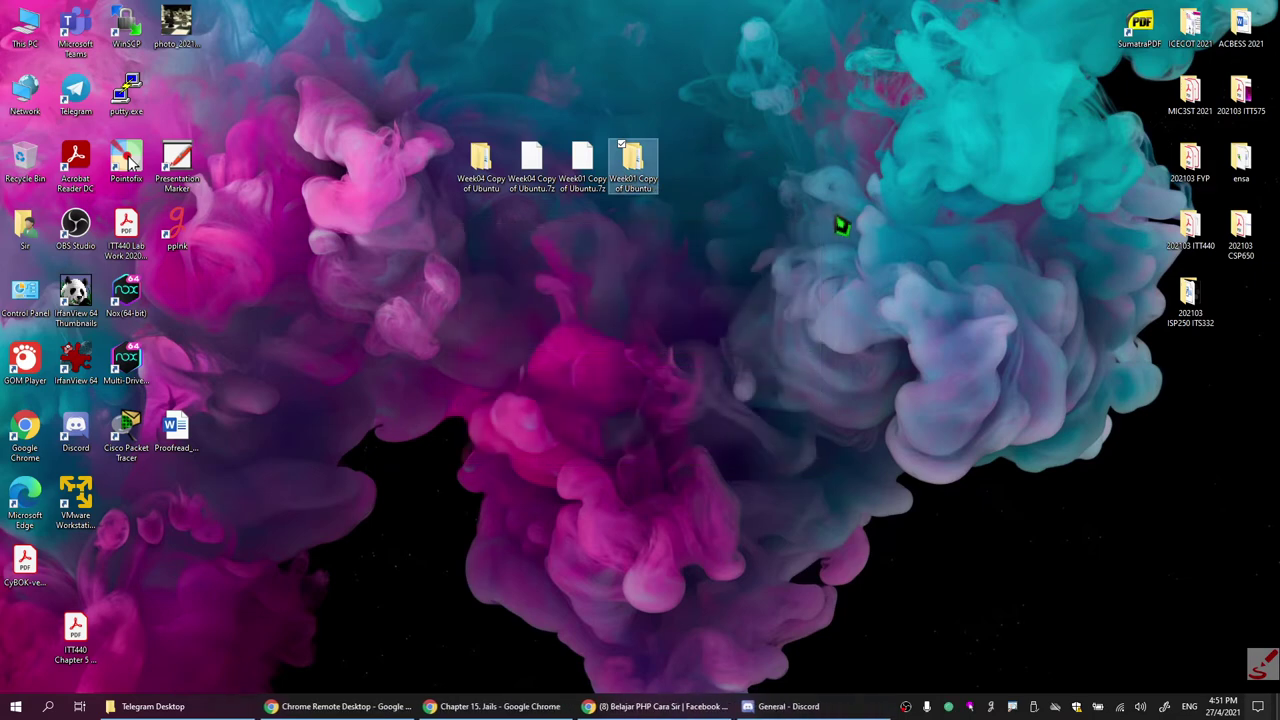
In VMware Workstation 16 Player, remove both Ubuntu machines from the library and move the window clear of the Week01 and Week04 desktop items.
{"action": "double_click", "coordinate": [80, 505]}
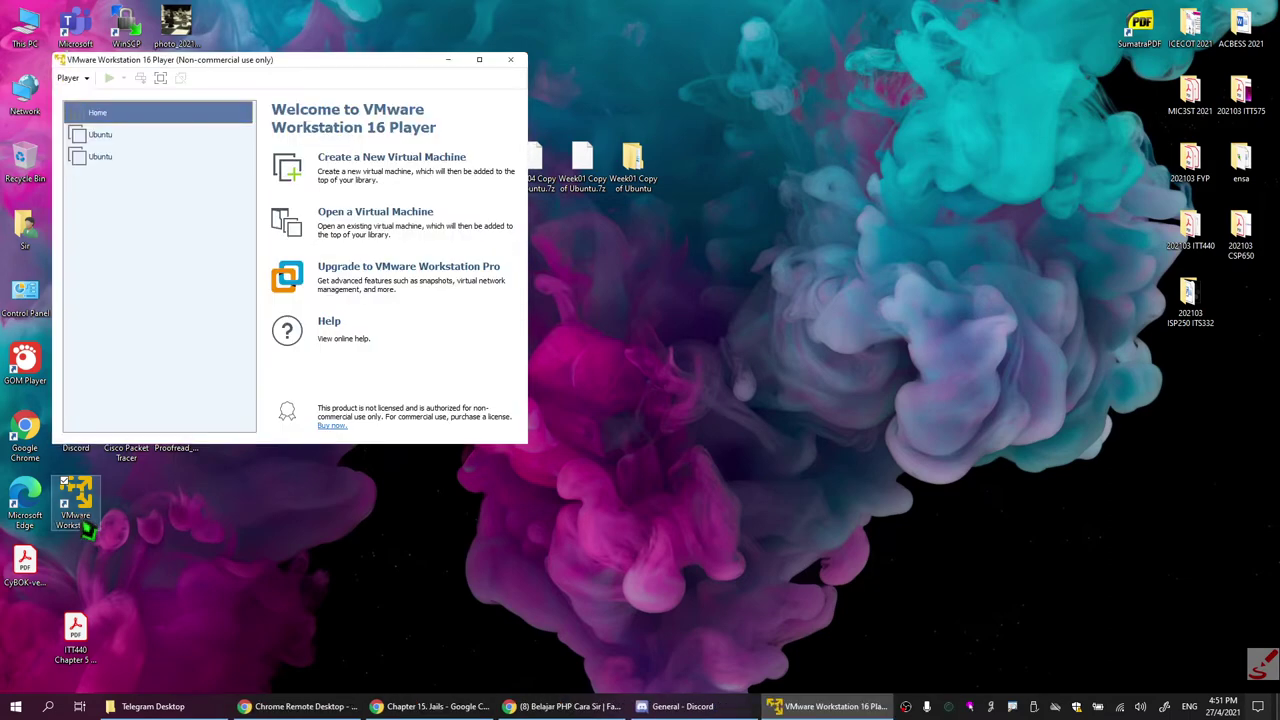
{"action": "left_click", "coordinate": [137, 141]}
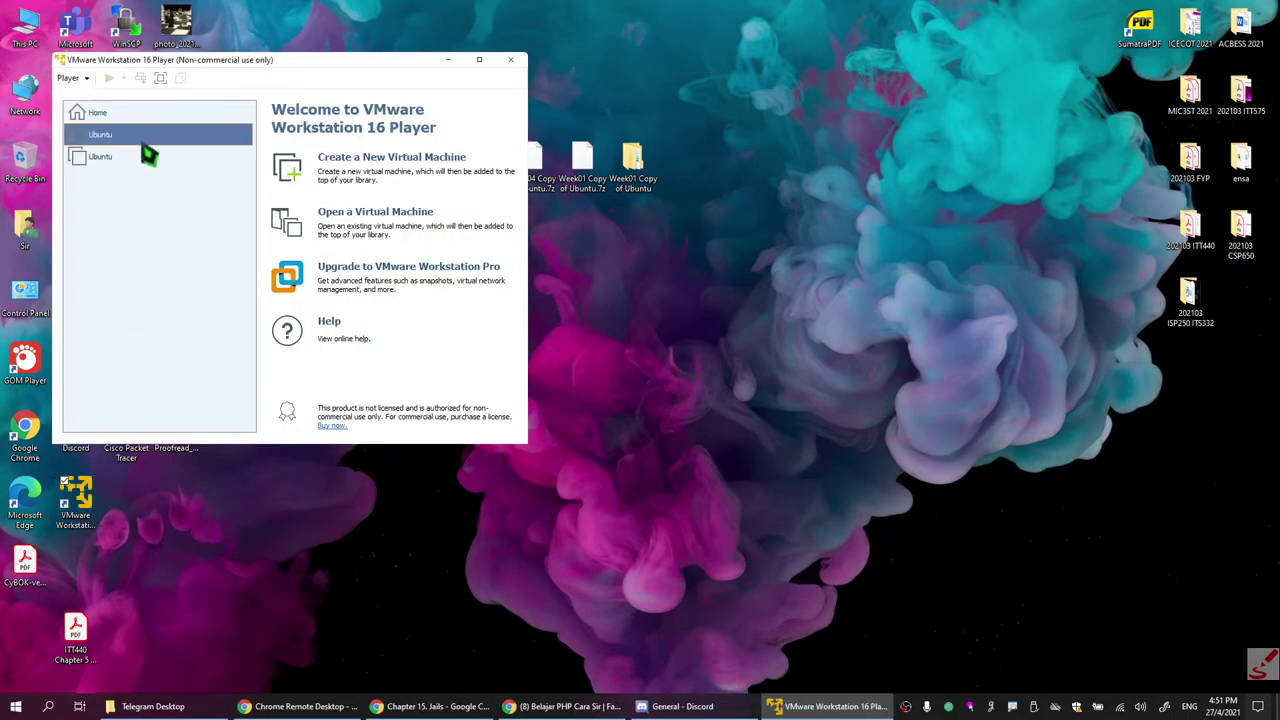
{"action": "right_click", "coordinate": [145, 141]}
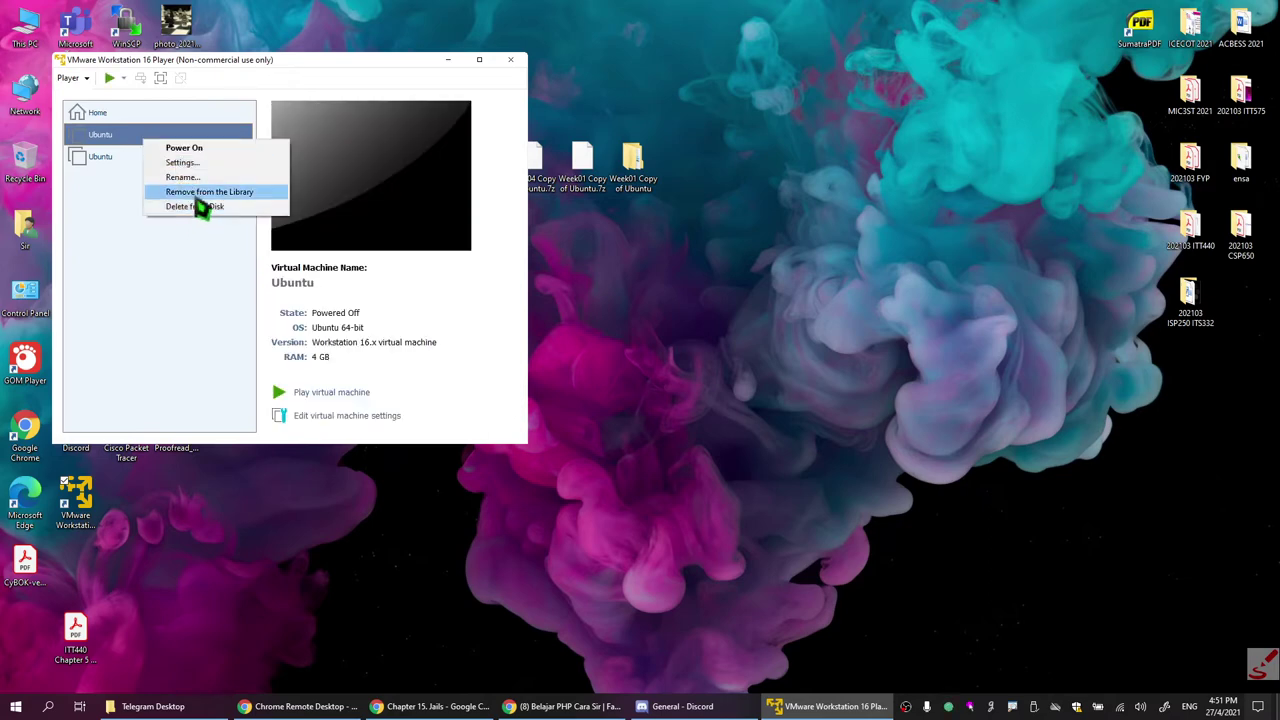
{"action": "left_click", "coordinate": [197, 192]}
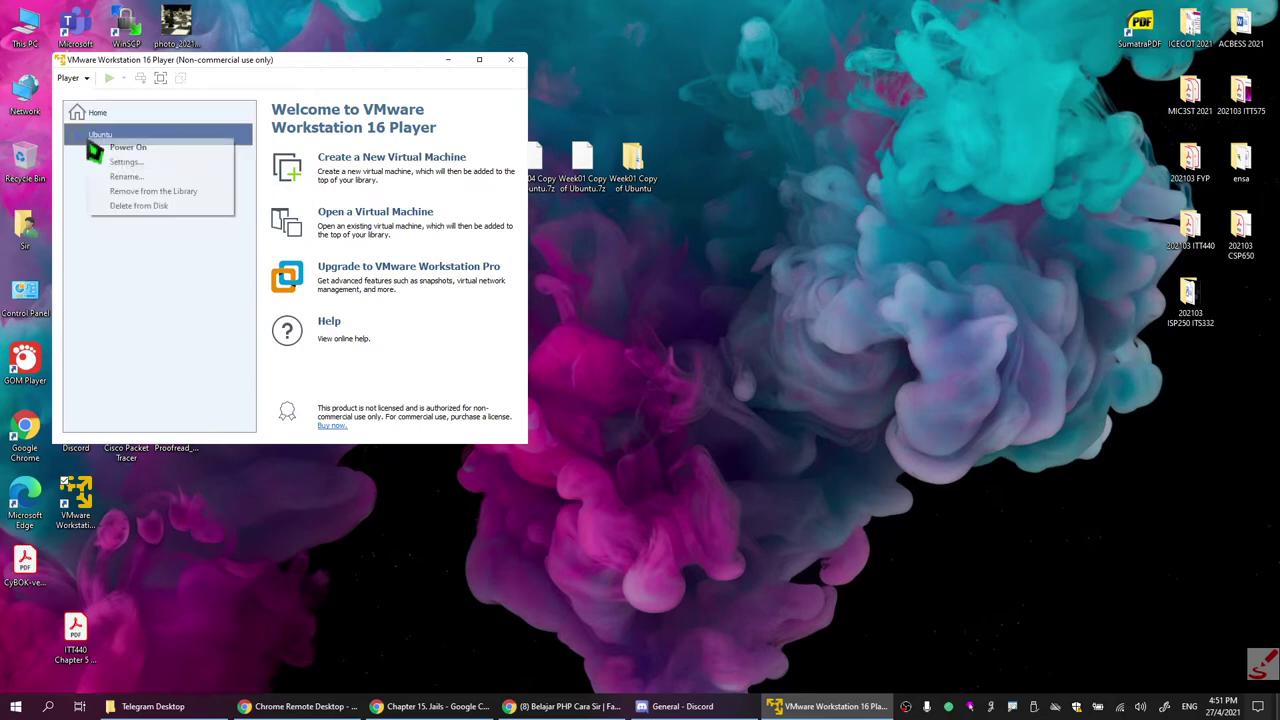
{"action": "left_click", "coordinate": [150, 191]}
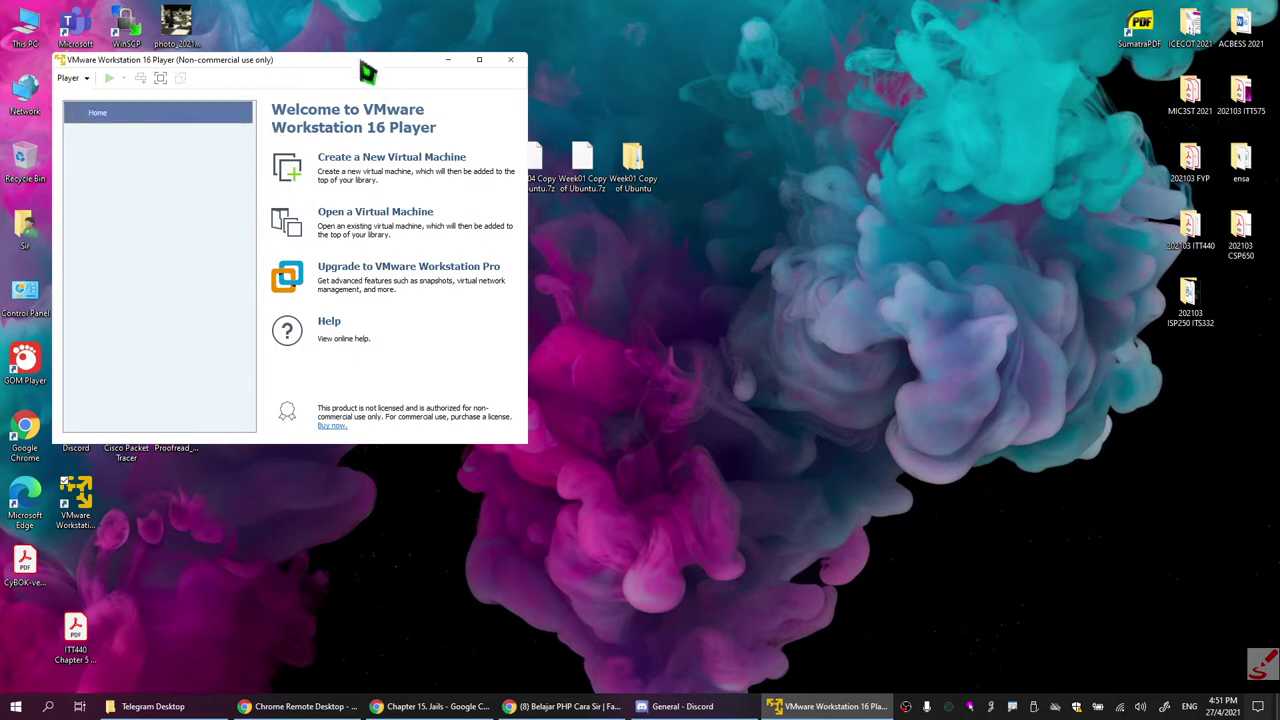
{"action": "left_click_drag", "start_coordinate": [357, 63], "coordinate": [1022, 88]}
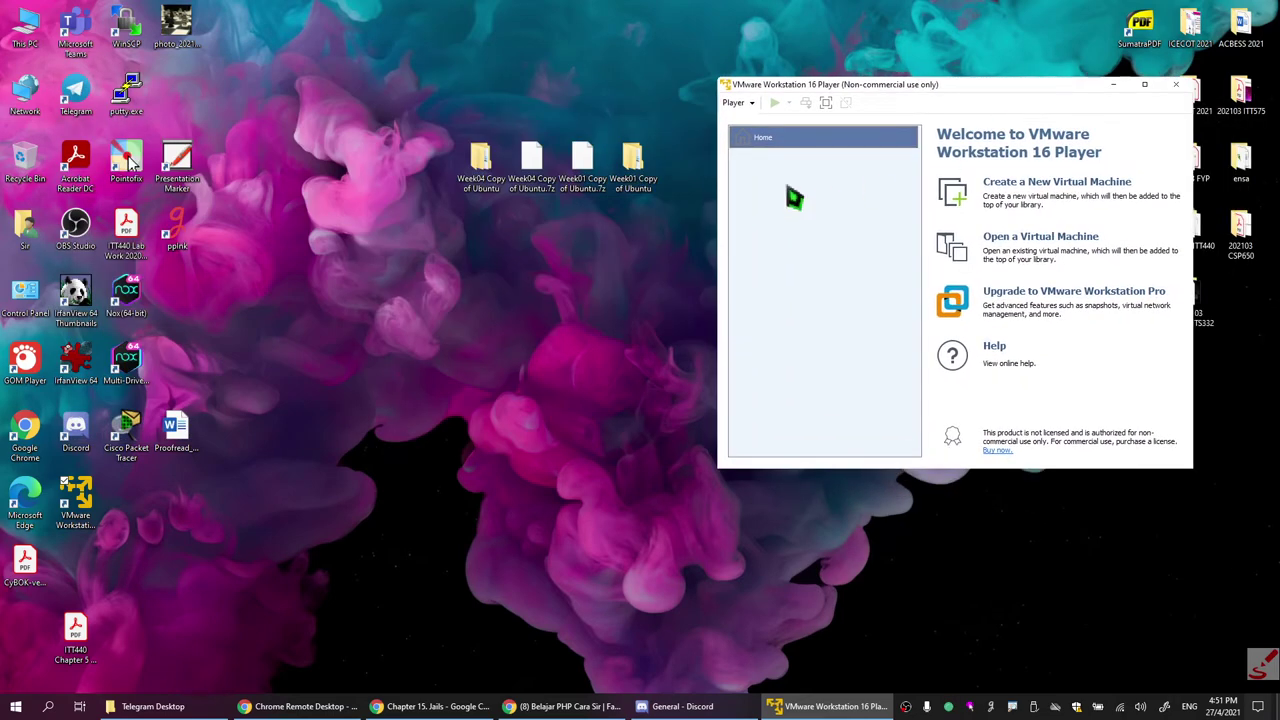
Open the existing virtual machine Ubuntu.vmx from the Ubuntu subfolder of Week01 Copy of Ubuntu on the desktop.
{"action": "left_click", "coordinate": [636, 186]}
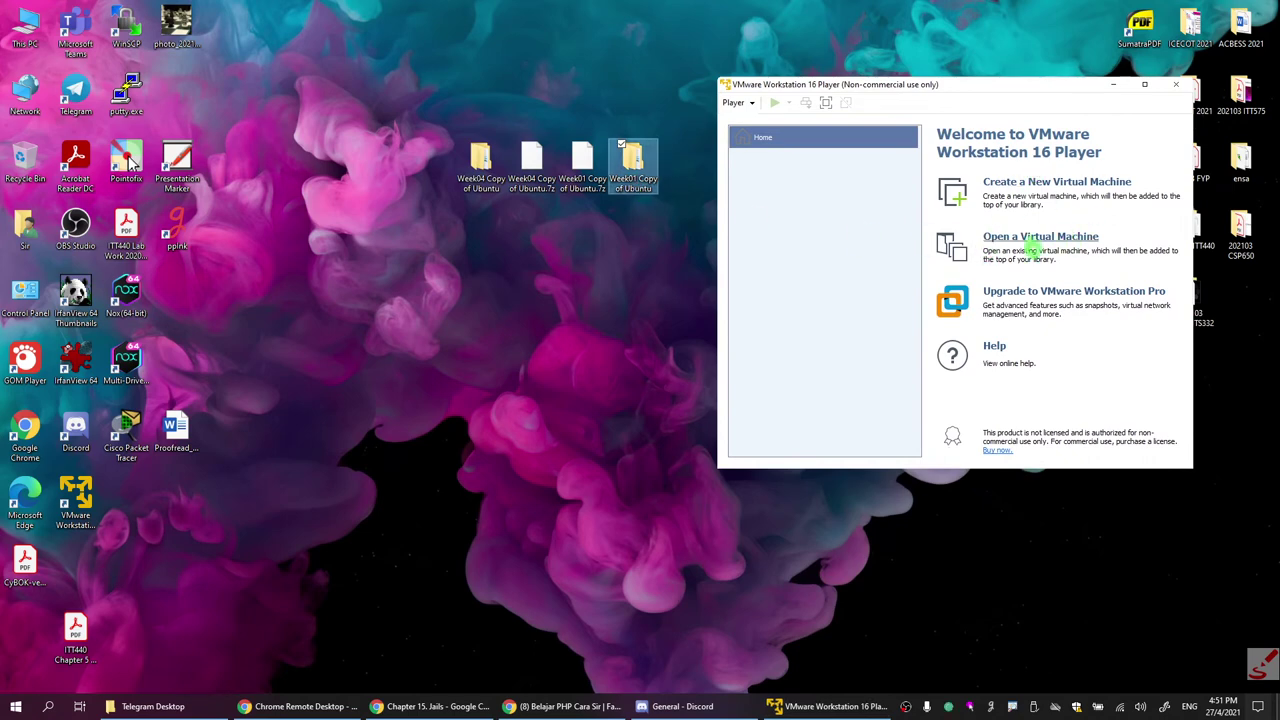
{"action": "left_click", "coordinate": [1031, 246]}
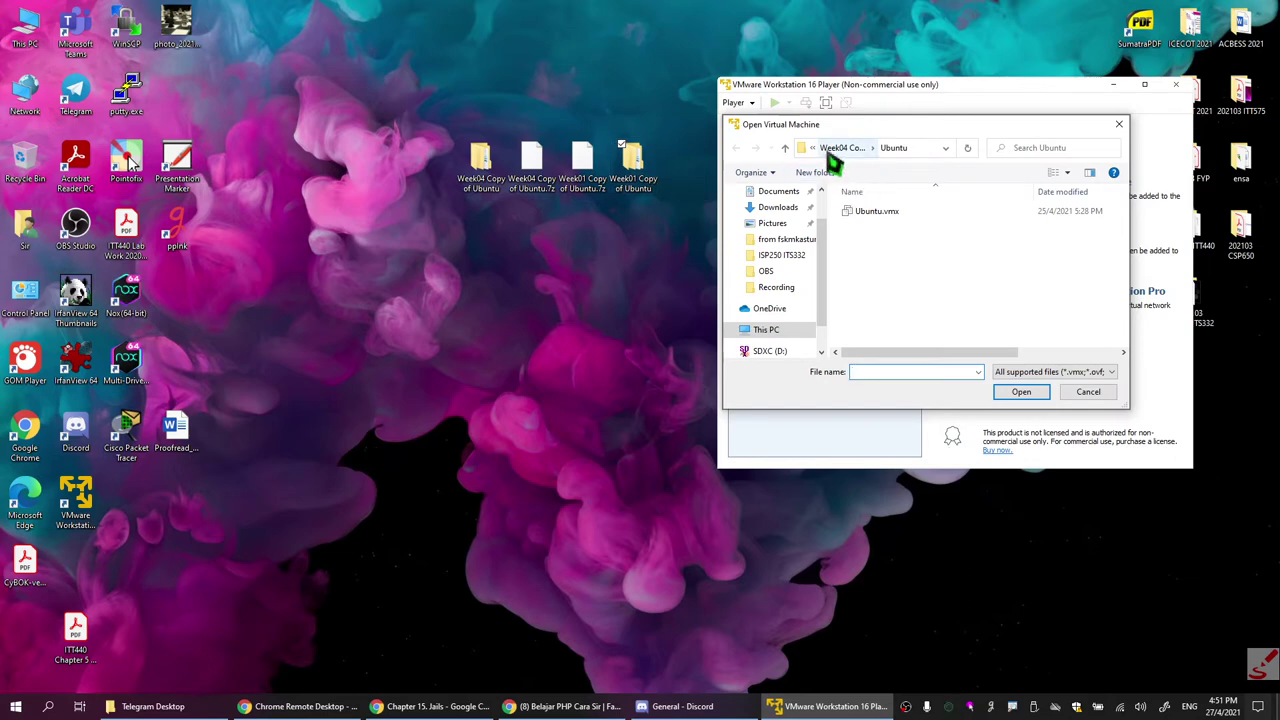
{"action": "scroll", "coordinate": [778, 303], "scroll_direction": "up", "scroll_amount": 1}
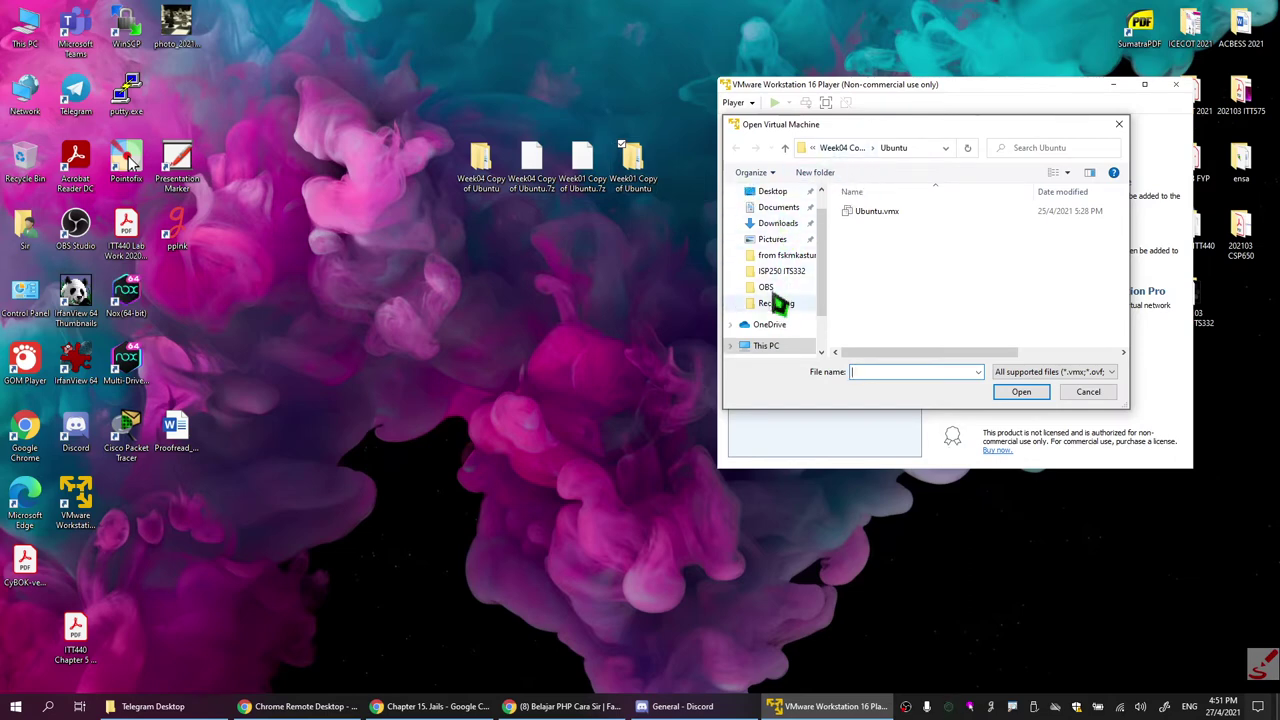
{"action": "left_click", "coordinate": [770, 191]}
{"action": "scroll", "coordinate": [920, 268], "scroll_direction": "down", "scroll_amount": 1}
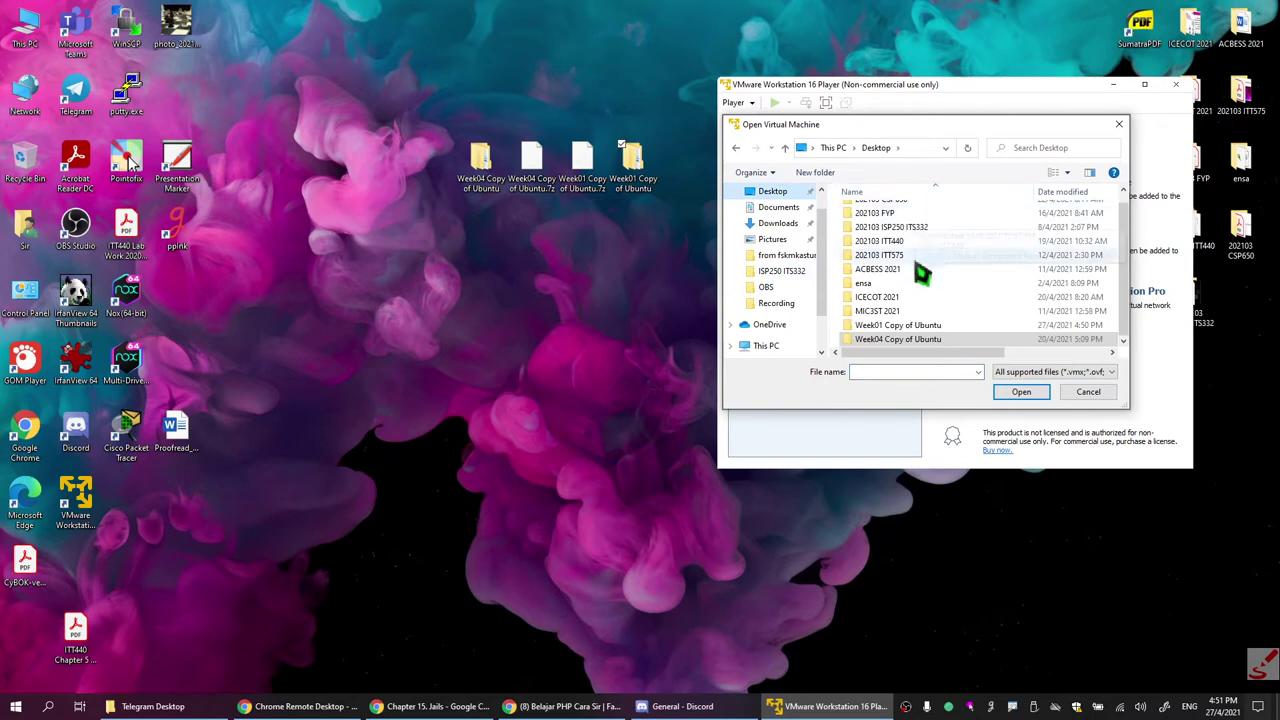
{"action": "double_click", "coordinate": [910, 332]}
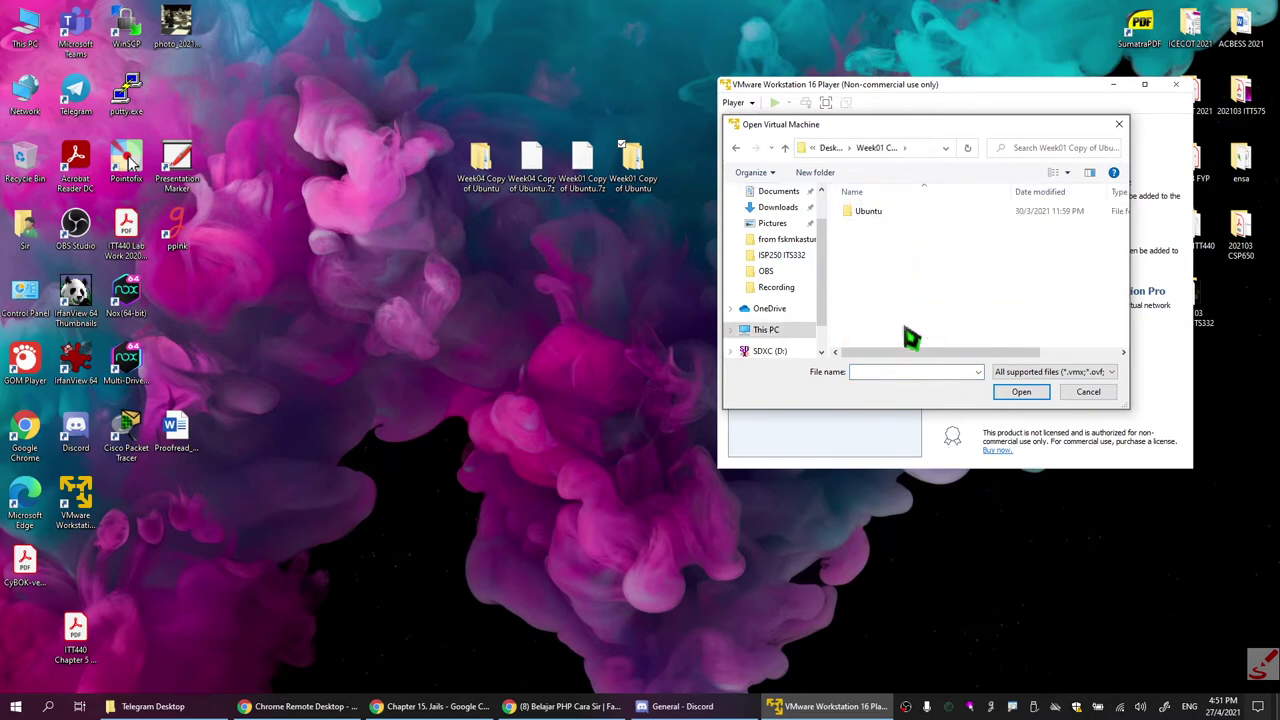
{"action": "double_click", "coordinate": [878, 213]}
{"action": "double_click", "coordinate": [878, 213]}
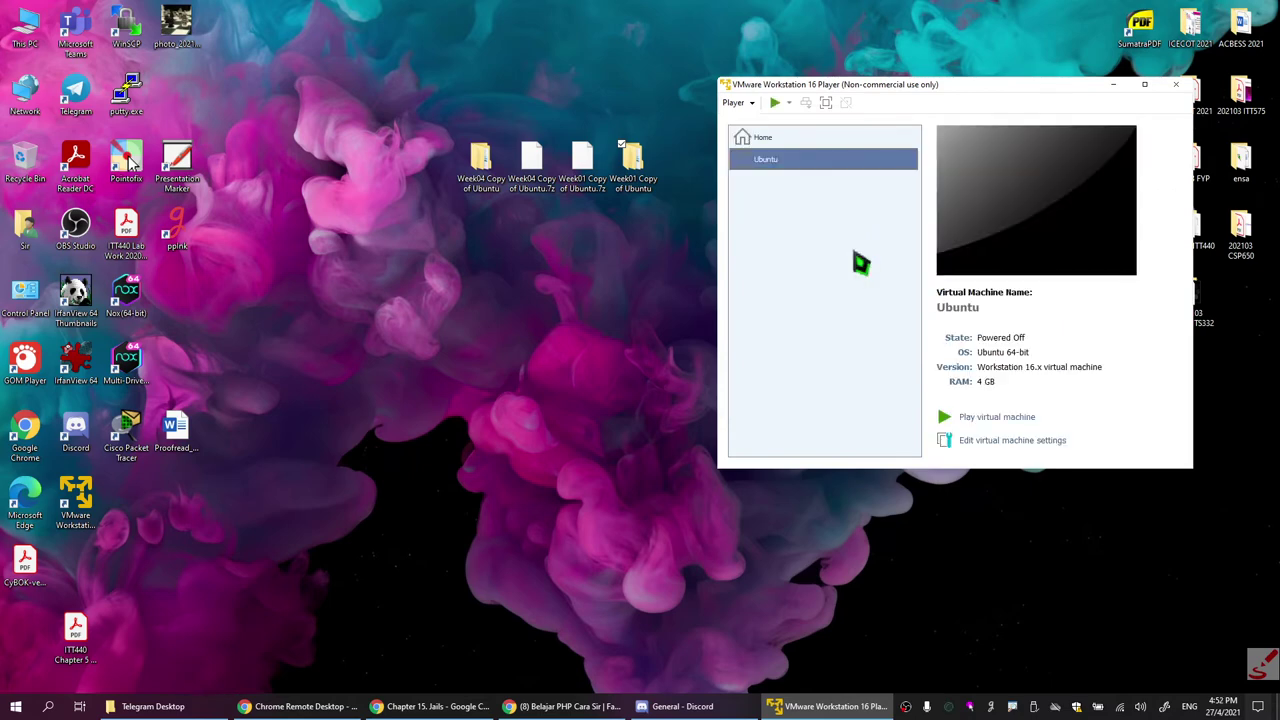
Start the Ubuntu virtual machine, declare it as copied, and dismiss the virtual printing notification.
{"action": "left_click", "coordinate": [970, 418]}
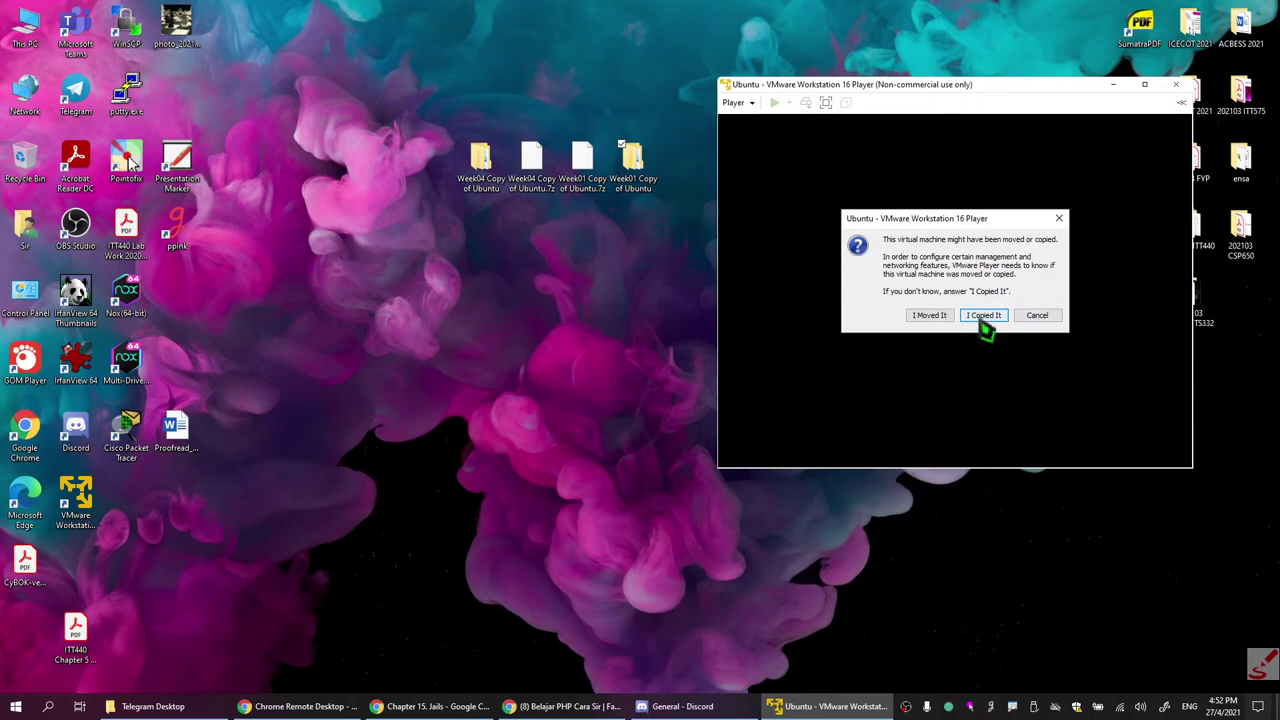
{"action": "left_click", "coordinate": [983, 316]}
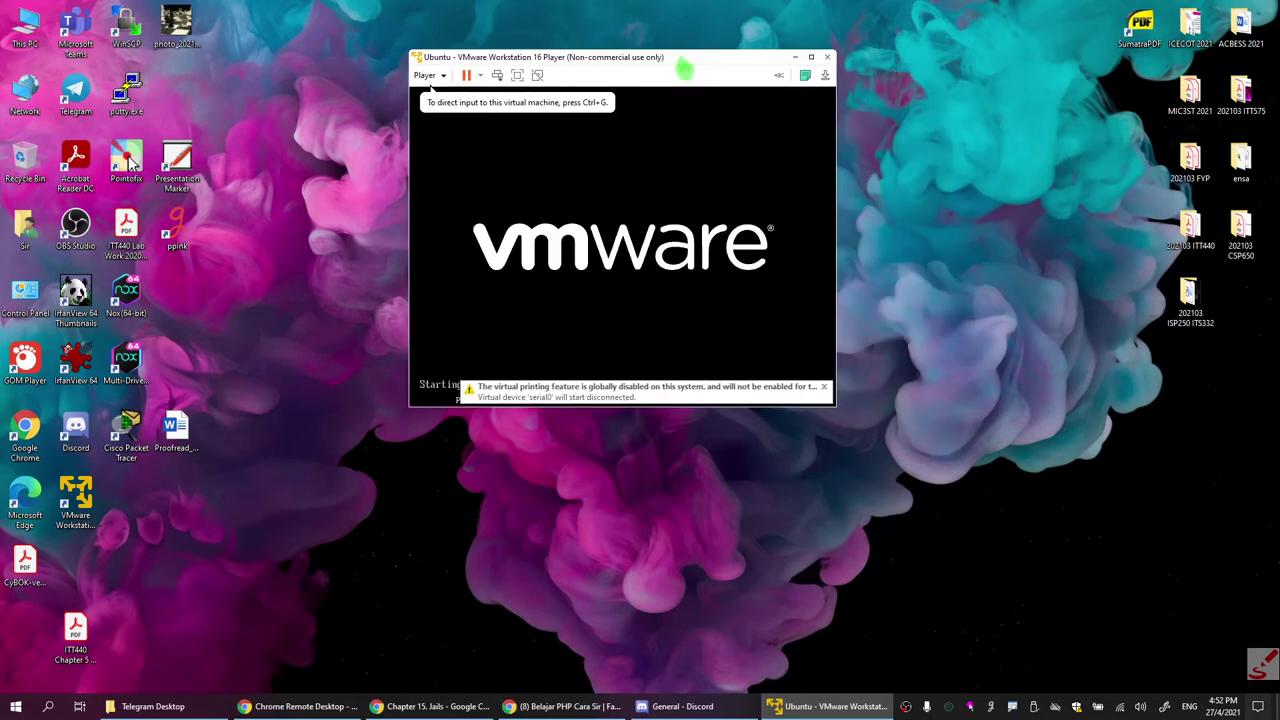
{"action": "left_click", "coordinate": [824, 388]}
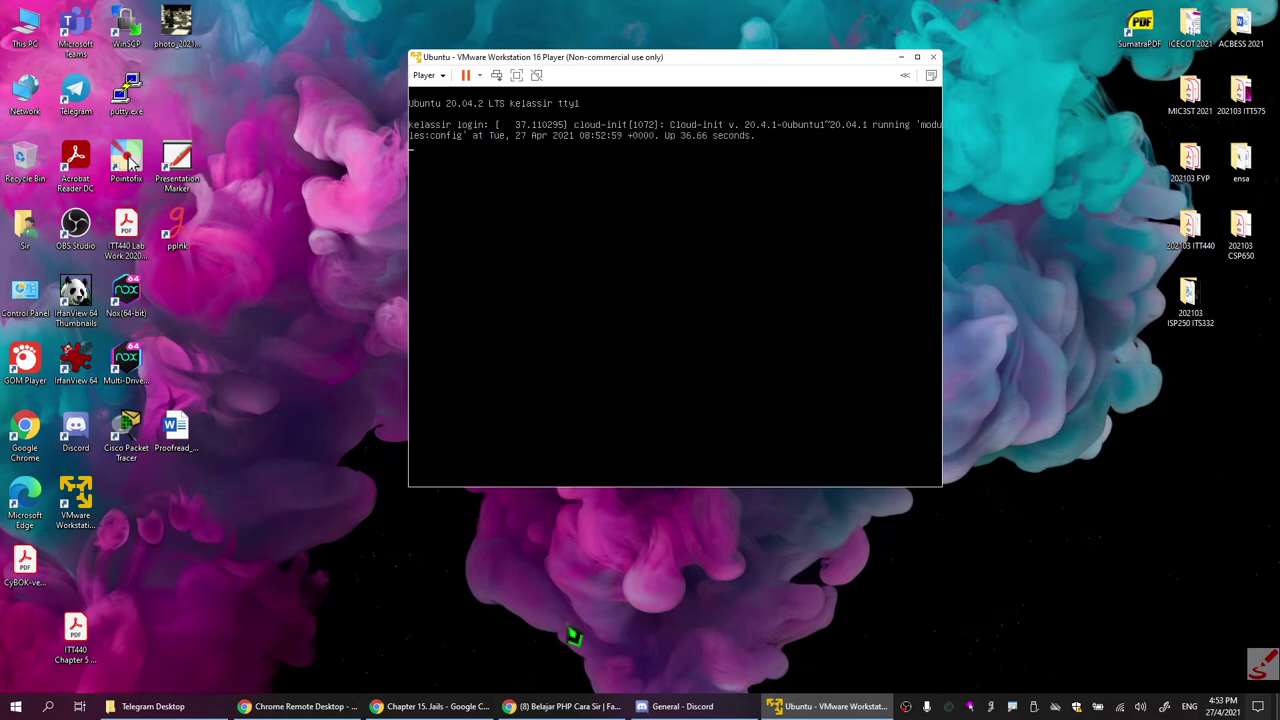
Log in at the Ubuntu console as sir with the account password.
{"action": "left_click", "coordinate": [578, 232]}
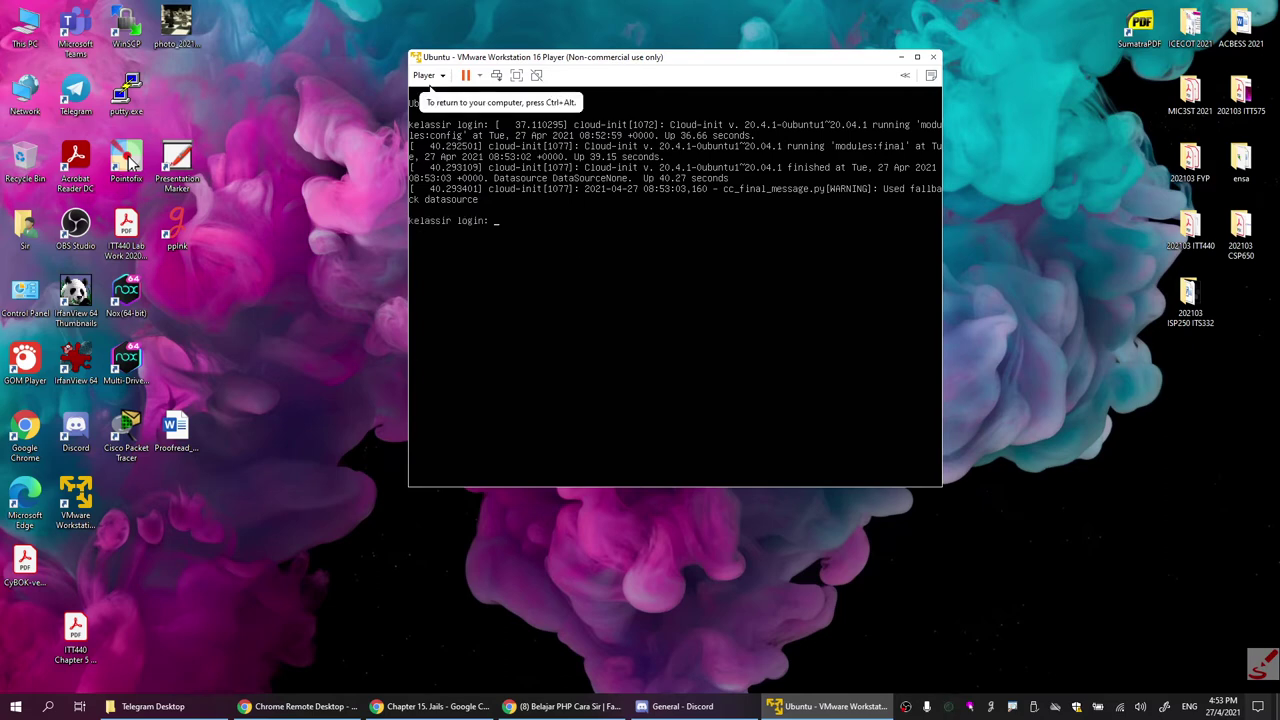
{"action": "key", "text": "ctrl+alt"}
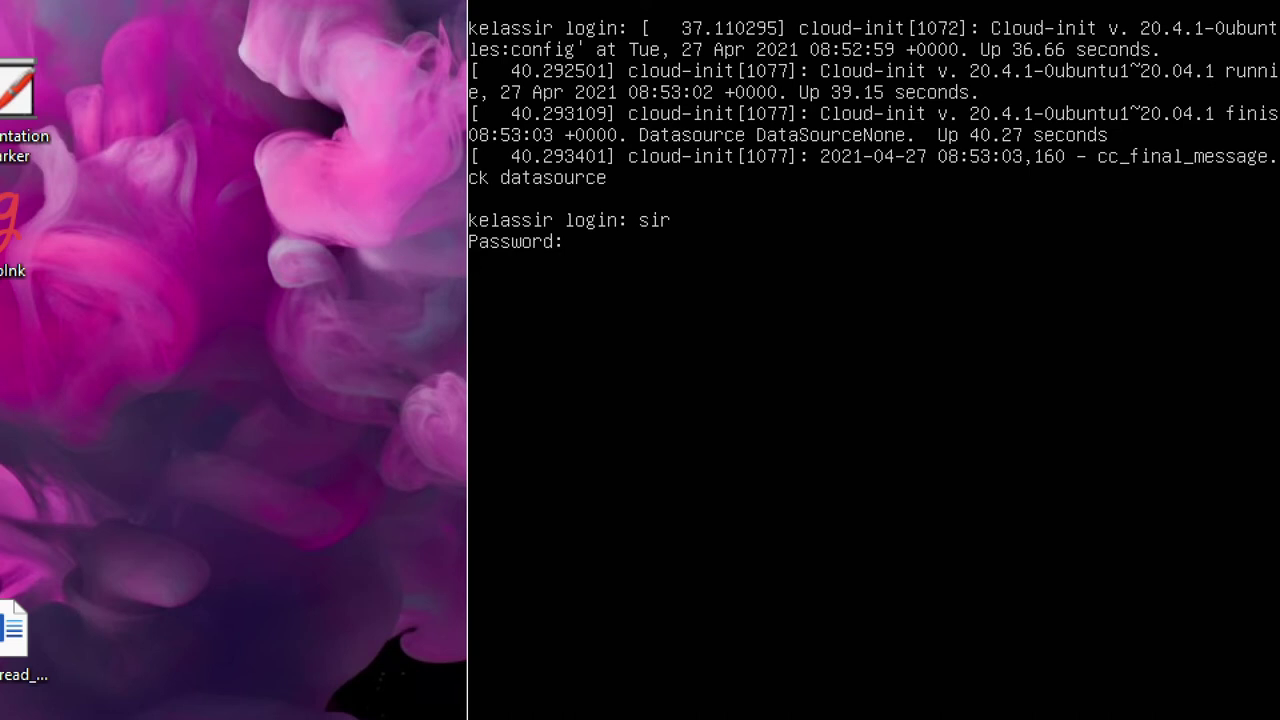
{"action": "key", "text": "Return"}
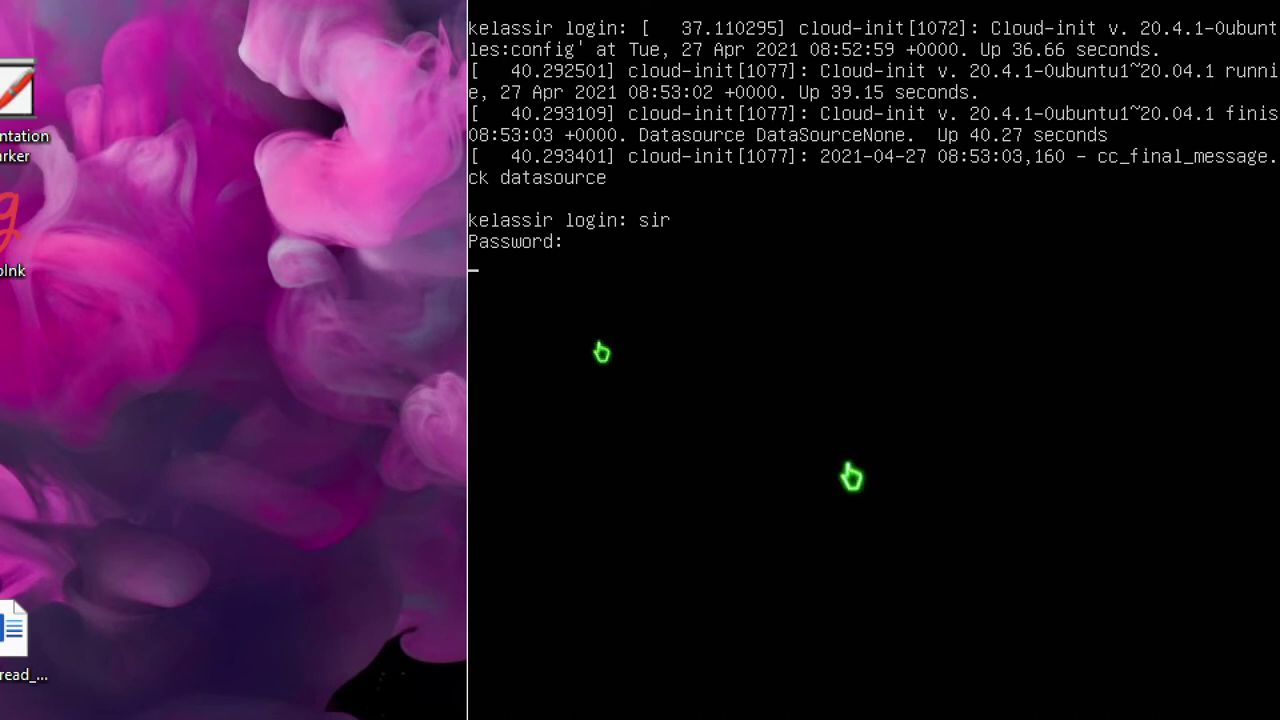